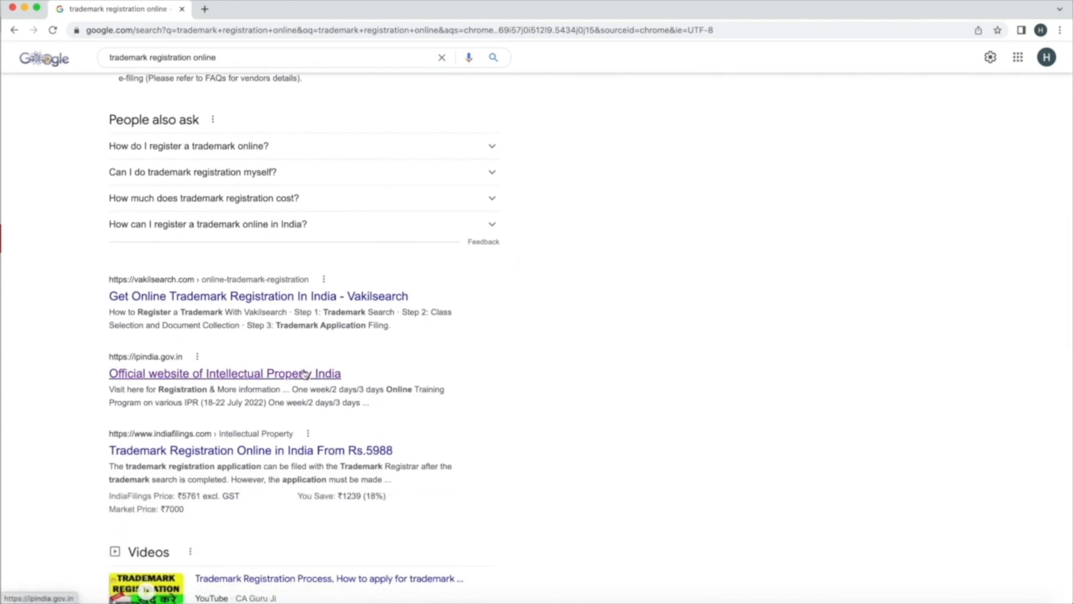
Open the ipindia.gov.in Google result in a new tab and switch to it
right_click(309, 371)
click(317, 373)
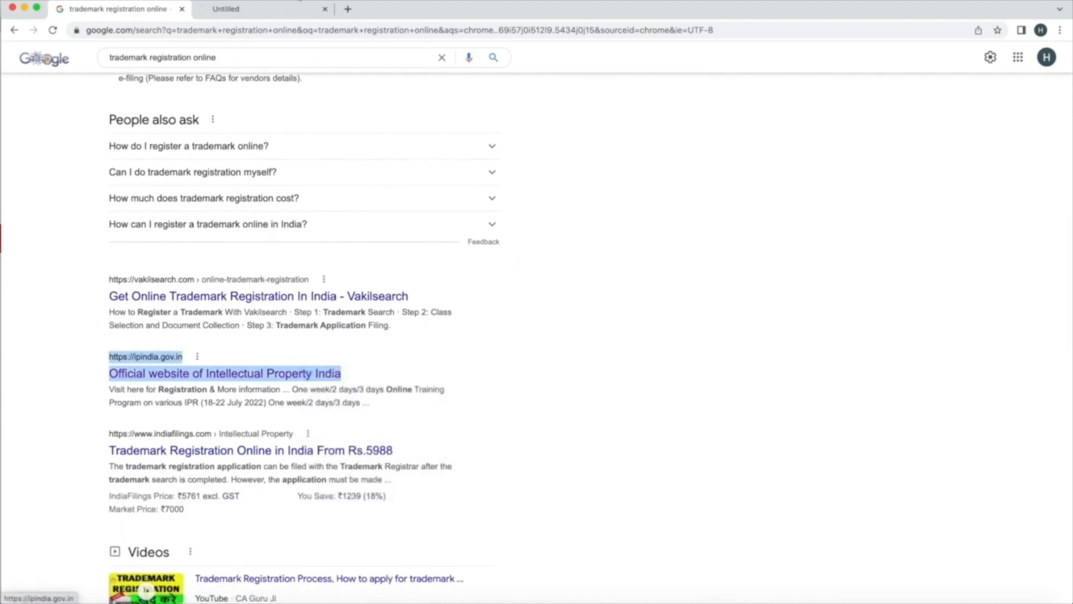
click(274, 9)
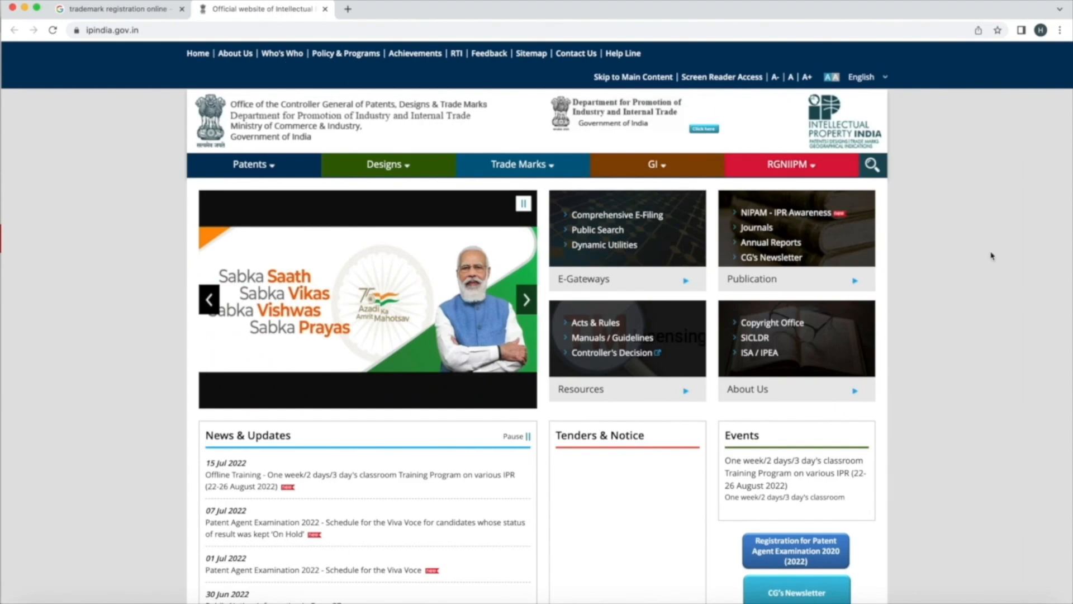
Open the Trade Marks Form and Fees page in a new tab
scroll(960, 309, down, 1)
mouse_move(523, 126)
mouse_move(535, 203)
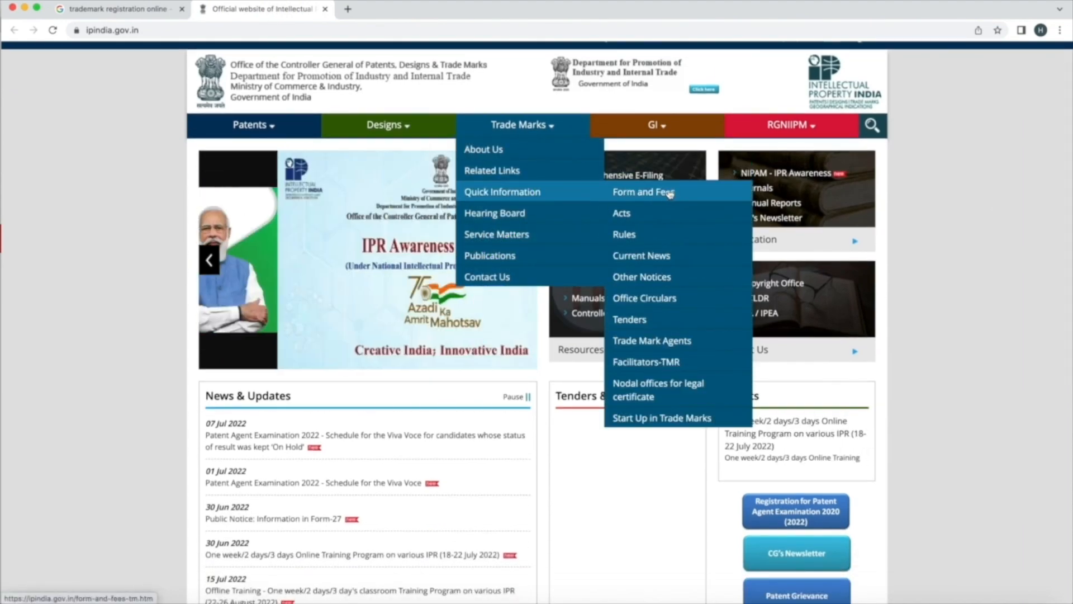
right_click(707, 190)
click(724, 194)
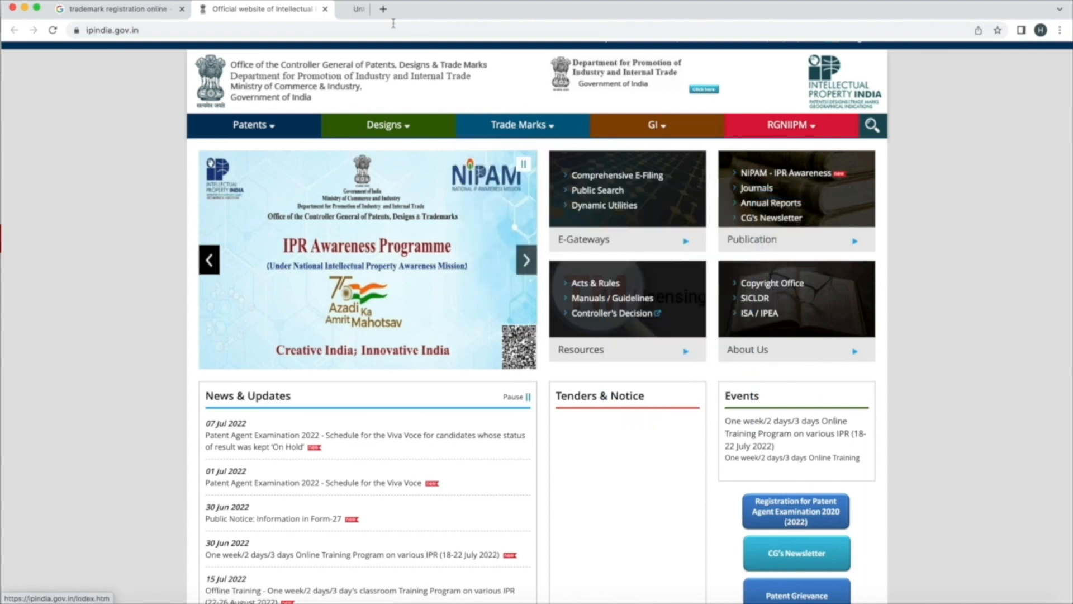
click(394, 9)
Highlight the 4,500 e-filing fee in the fees table instead of the 5,000 physical fee
scroll(513, 465, down, 3)
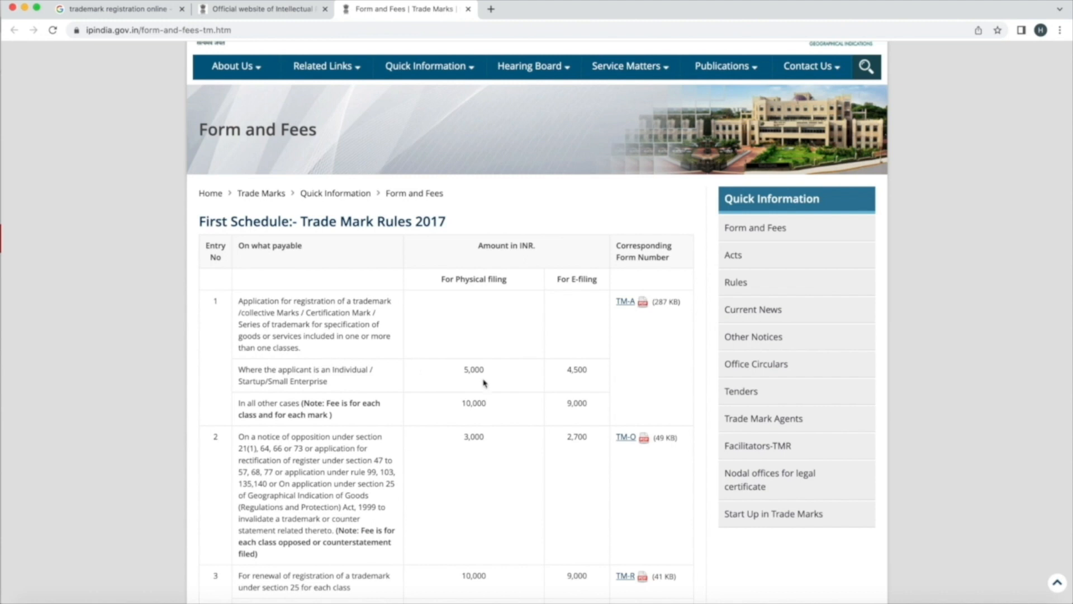
click(459, 373)
double_click(475, 370)
click(562, 374)
drag(562, 376, 601, 377)
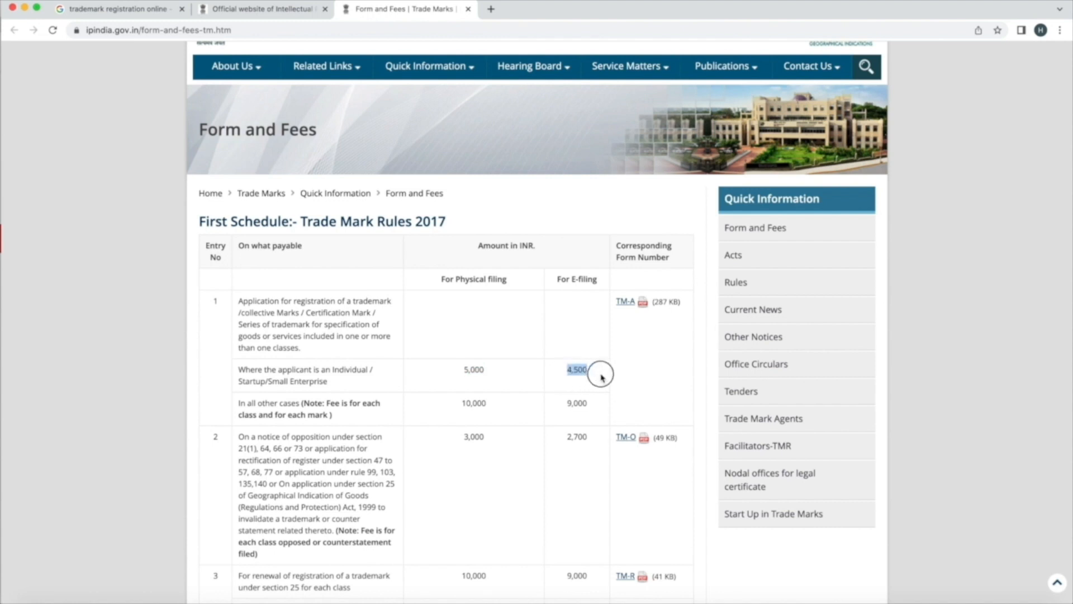
Open the TM-A form PDF in its own tab
right_click(630, 303)
click(654, 310)
click(546, 10)
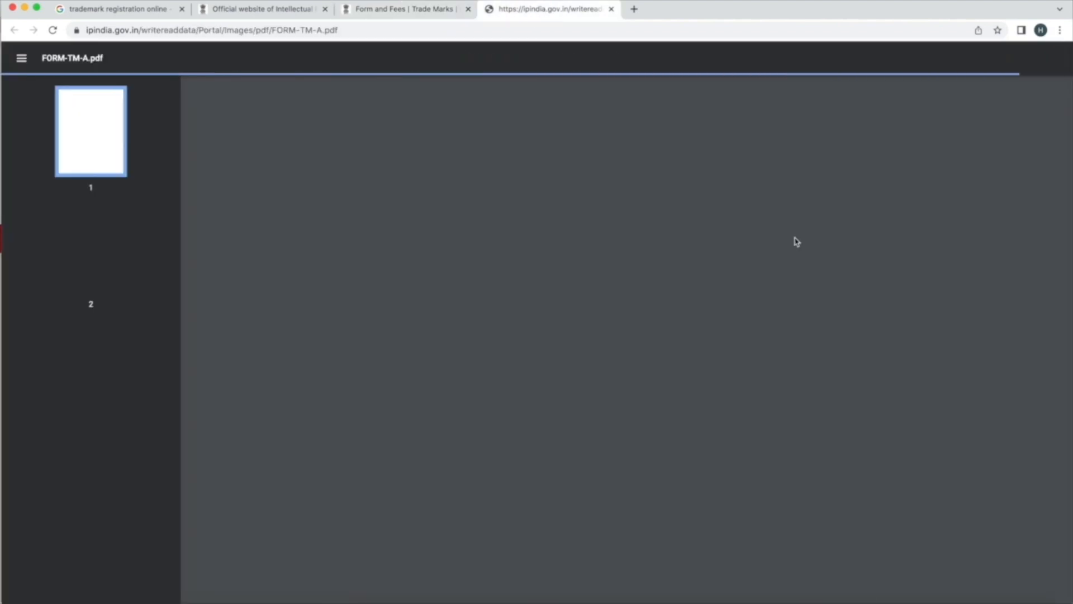
Skim pages 1 and 2 of FORM-TM-A.pdf, then go back to the ipindia.gov.in tab
scroll(762, 308, down, 10)
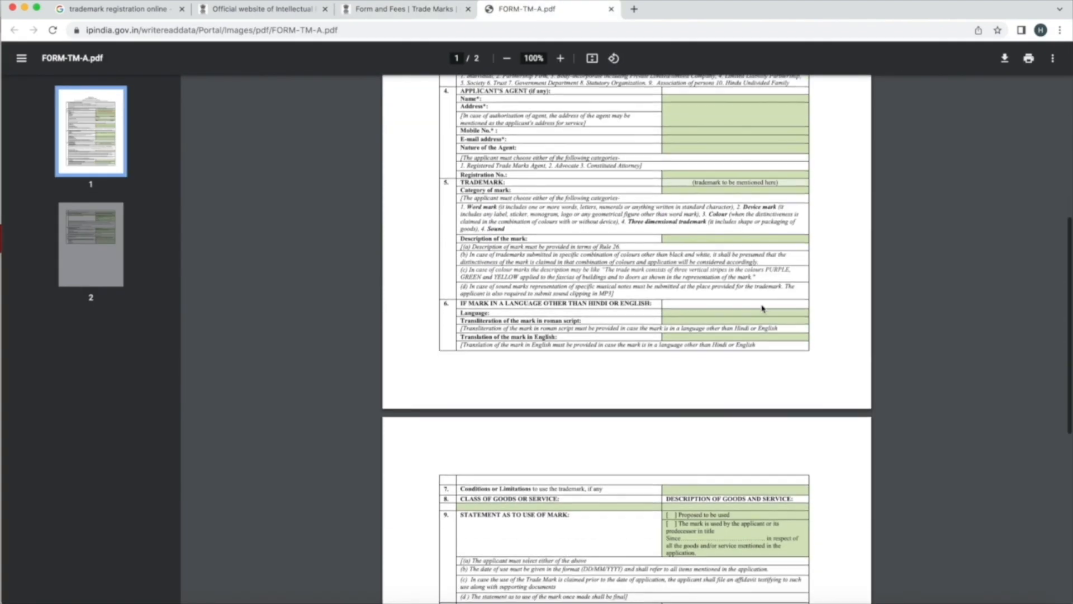
scroll(762, 308, down, 4)
scroll(762, 308, up, 15)
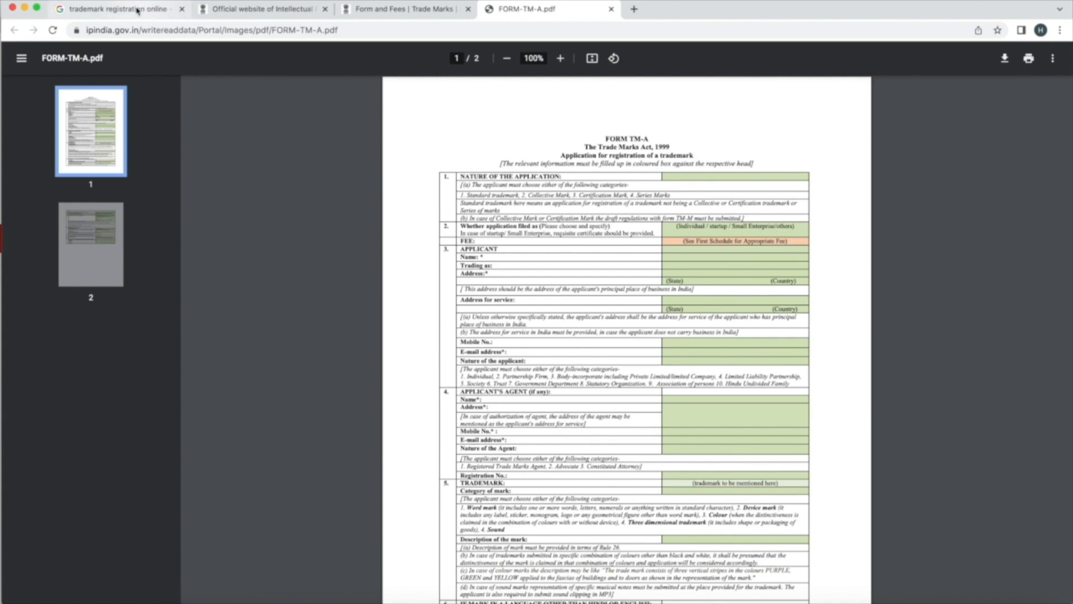
click(228, 11)
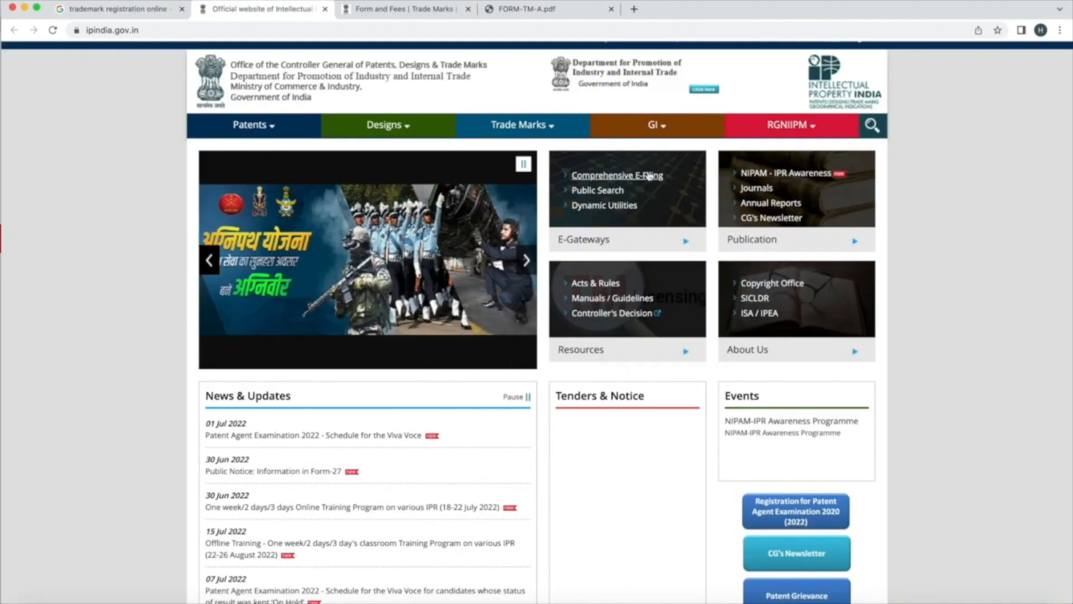
Via Comprehensive E-Filing, open the eFilling Trade Mark login in a new tab and choose New User? Sign Up
click(648, 175)
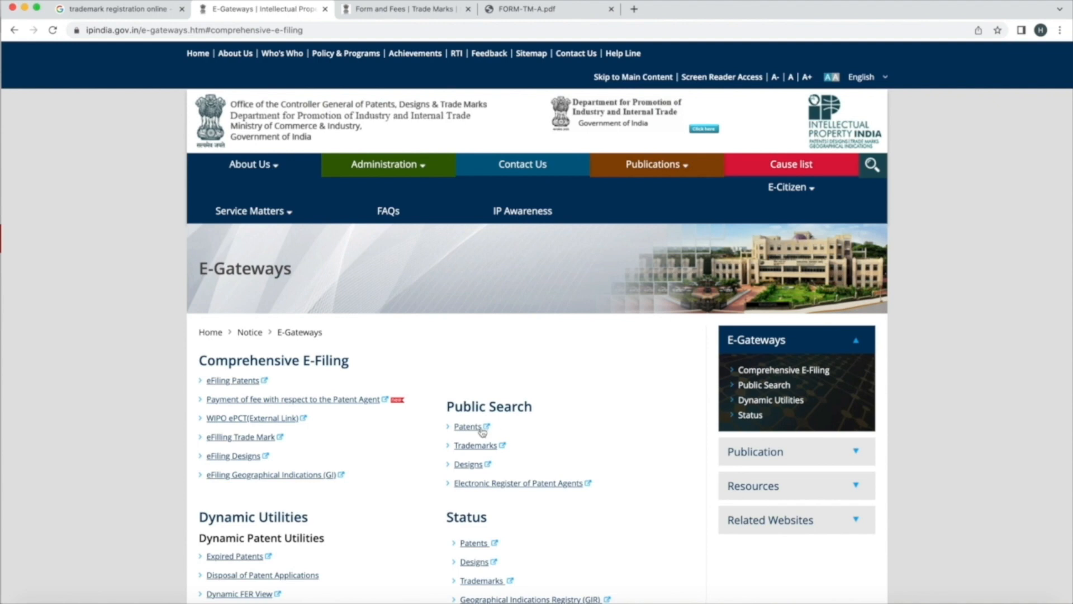
scroll(484, 430, down, 5)
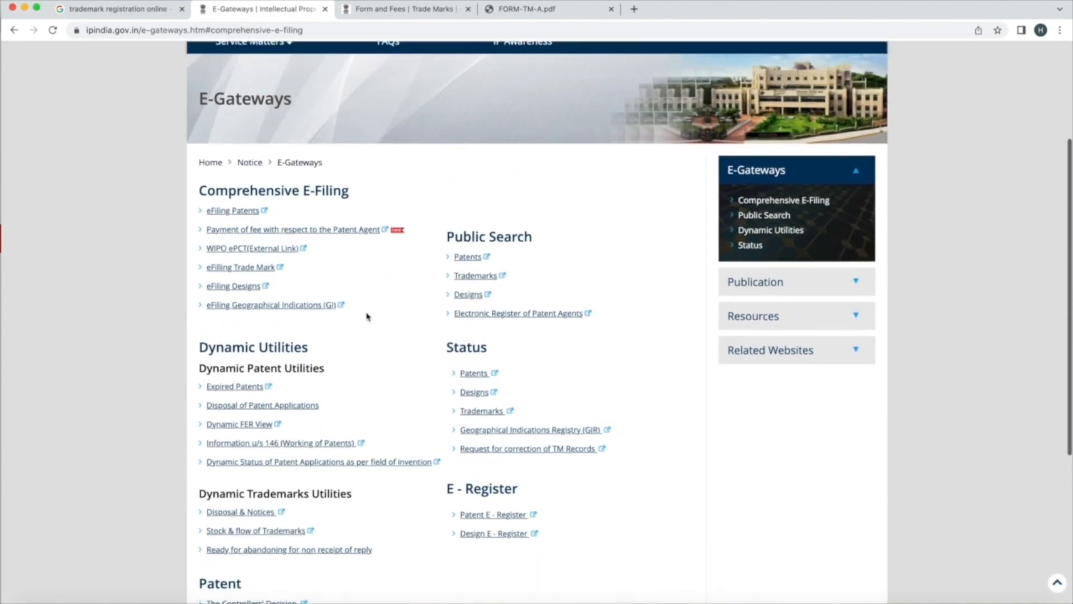
right_click(272, 273)
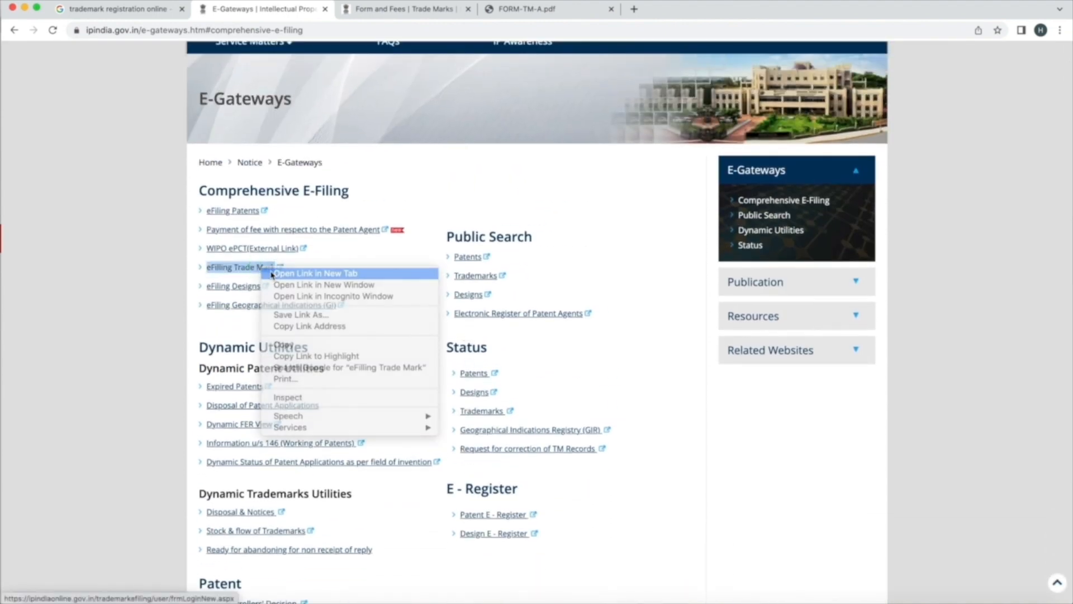
click(273, 273)
click(403, 9)
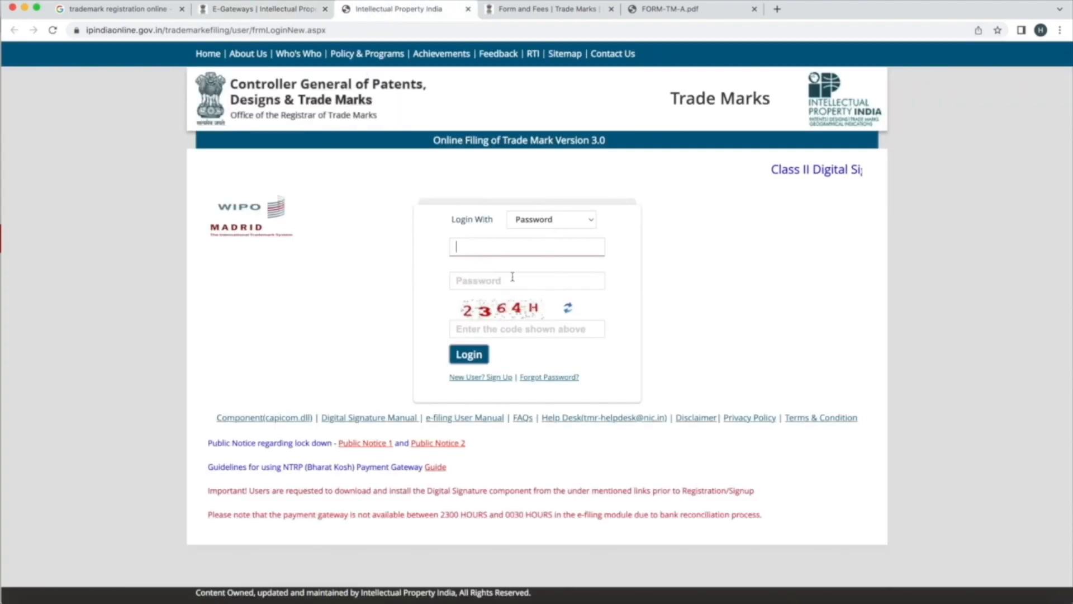
click(490, 379)
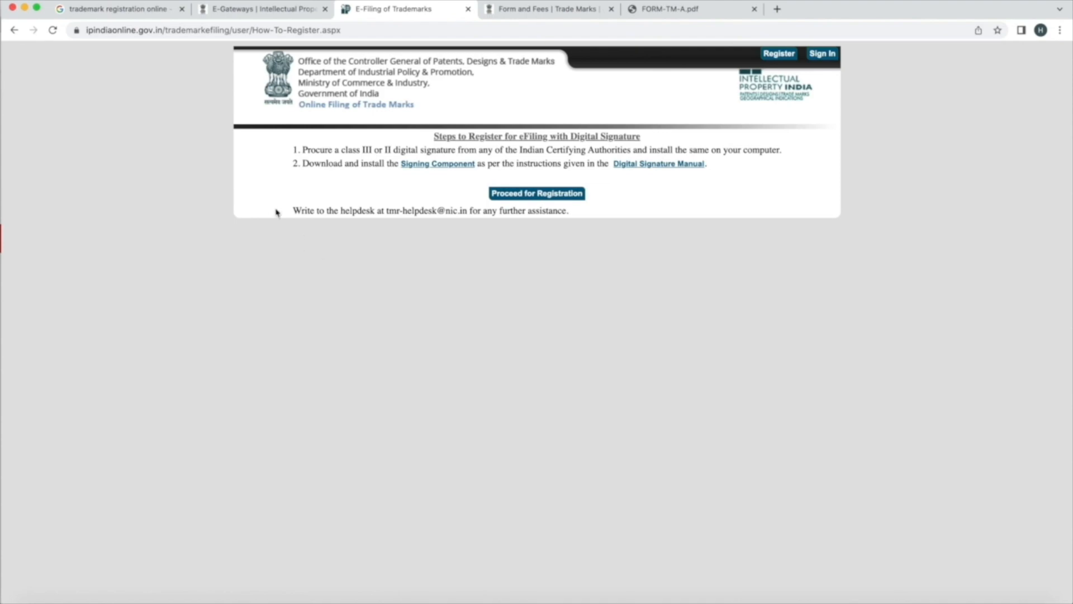
Proceed to registration, set Type of Applicant to Proprietor, and search existing parties by proprietor name
click(551, 195)
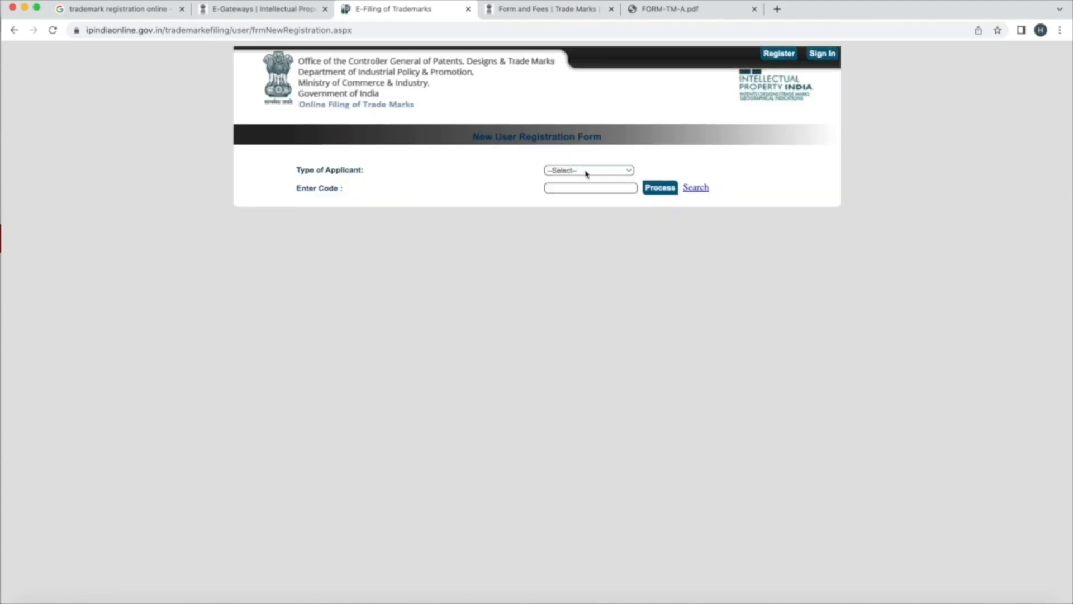
click(584, 171)
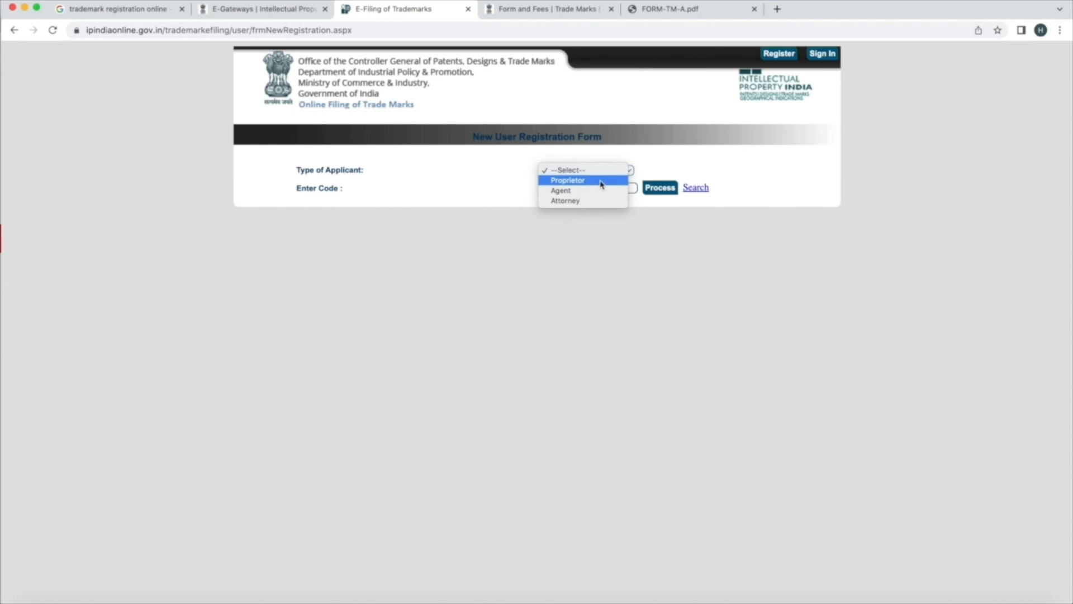
click(601, 182)
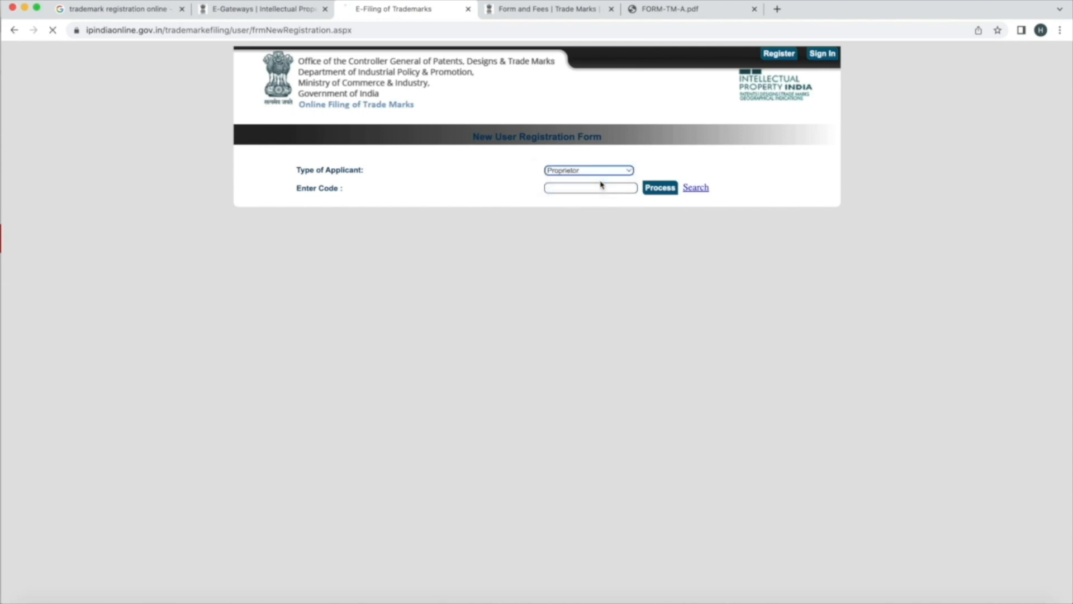
click(699, 189)
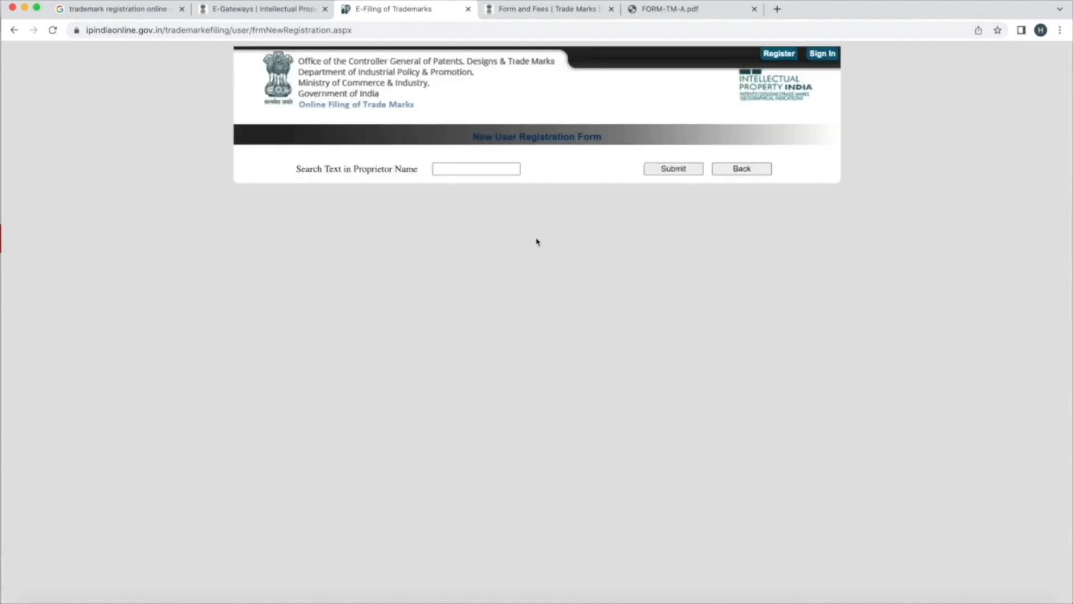
click(475, 171)
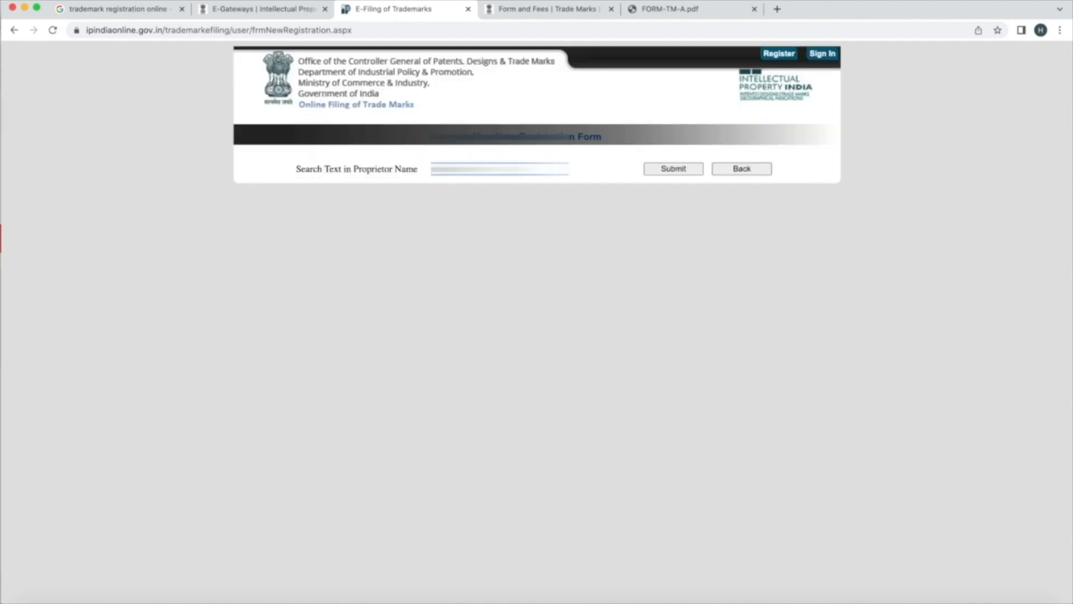
key(Return)
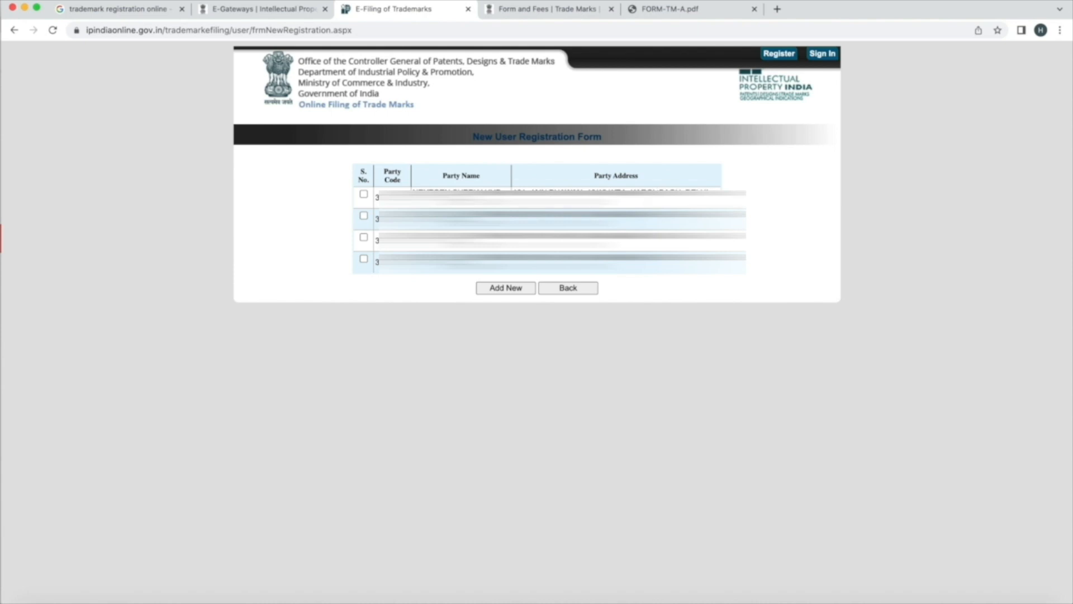
Load the chosen proprietor's details and fill in the password, re-typed password, e-mail and mobile number
click(667, 189)
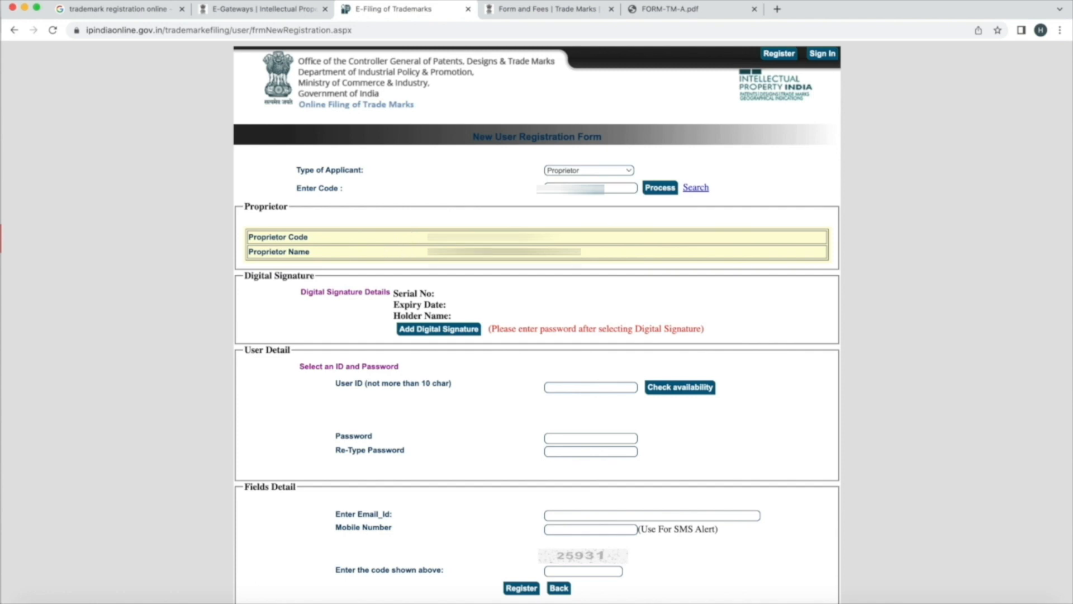
scroll(503, 290, down, 1)
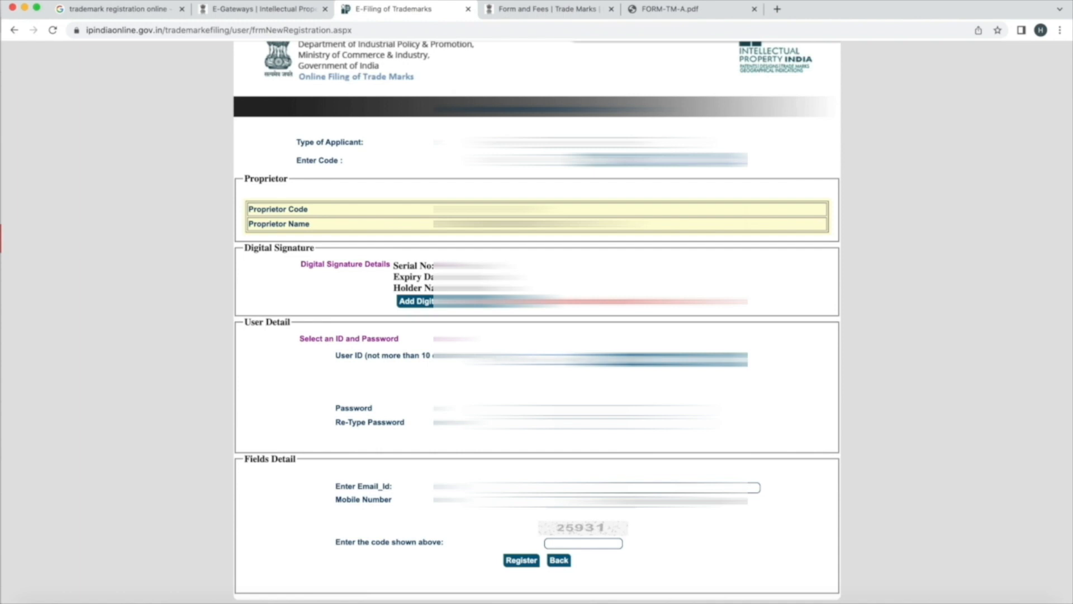
click(583, 410)
text(•••)
click(583, 424)
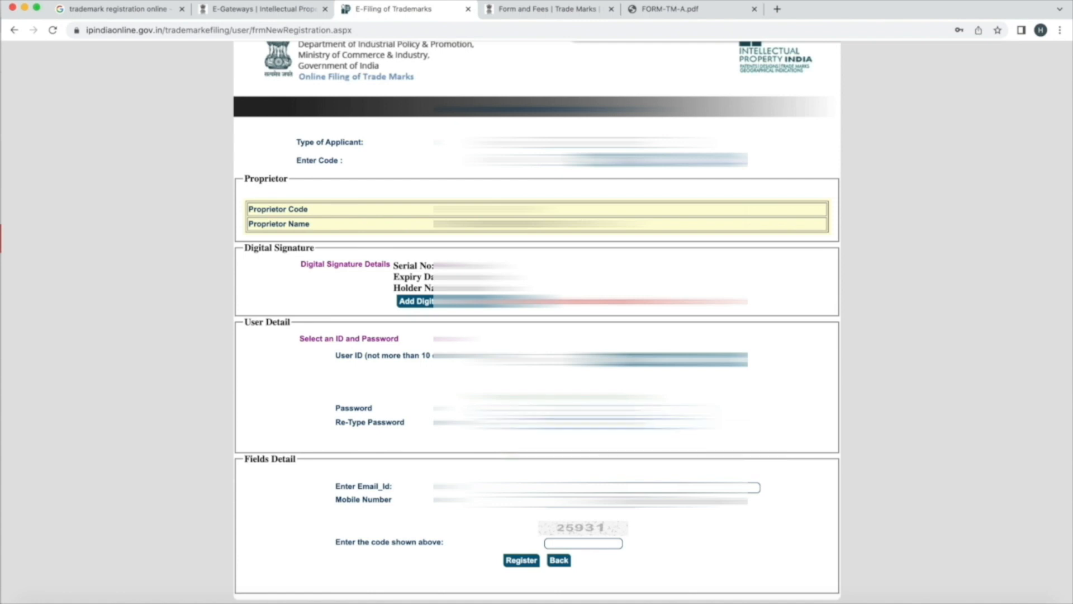
click(593, 487)
key(super+v)
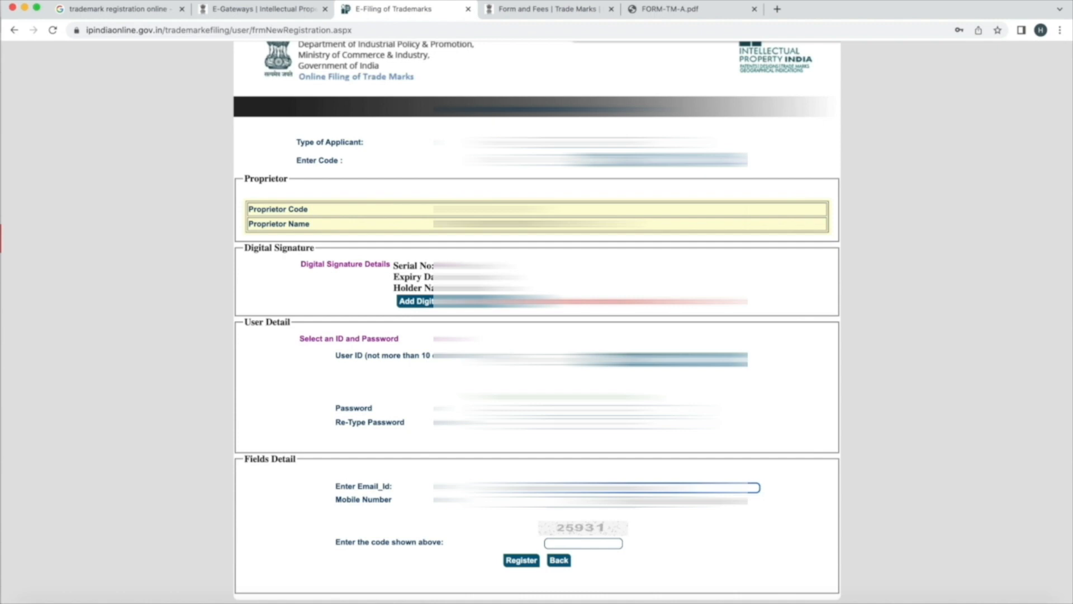
click(587, 501)
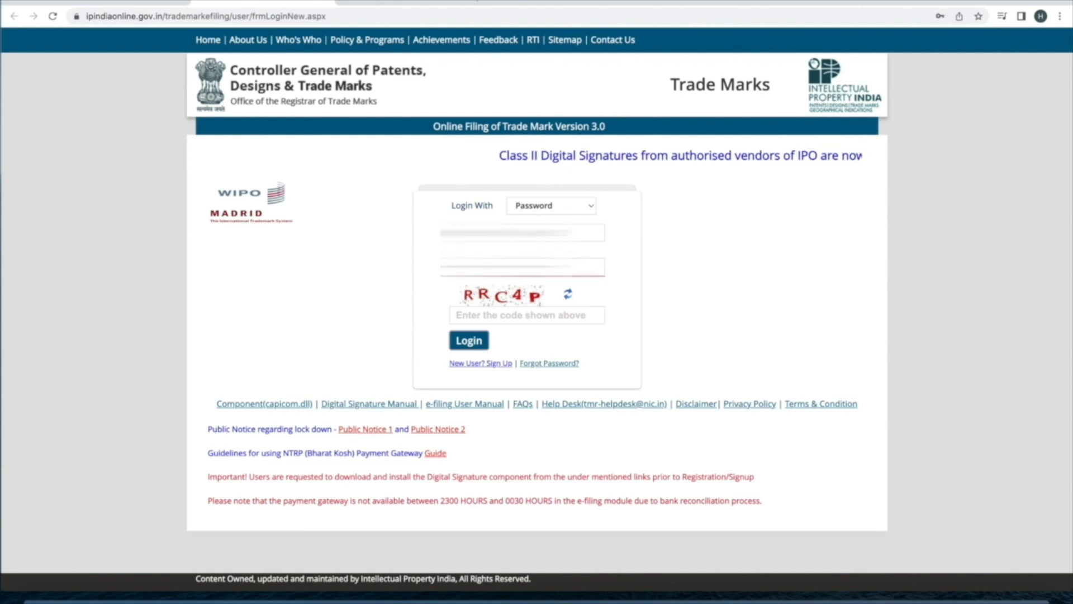
Enter the login verification code to sign in, then start a File TM-A application
click(513, 317)
text(RR)
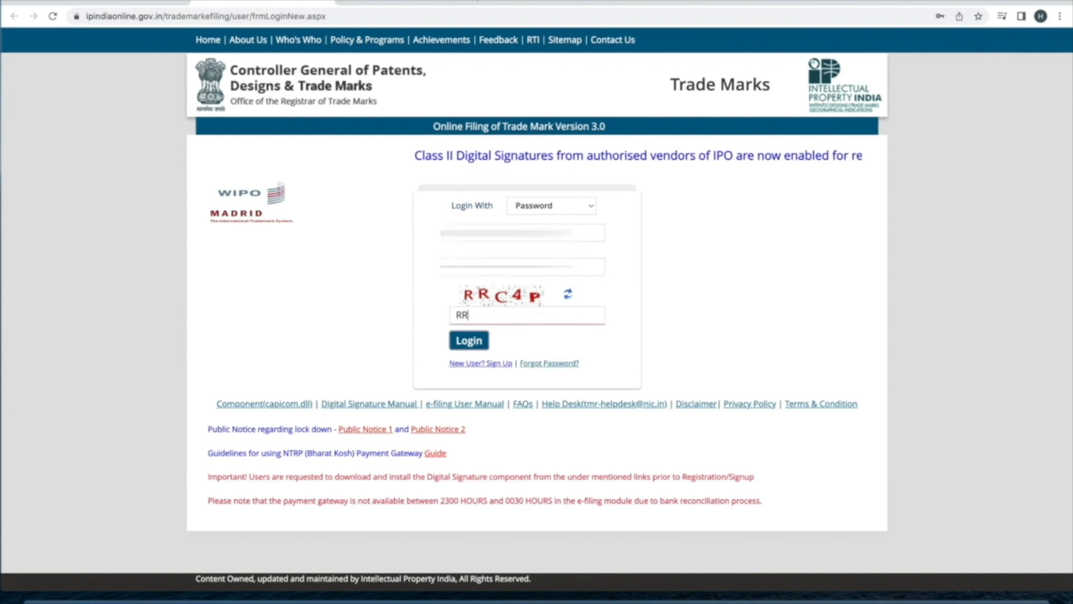
text(C4P)
key(Return)
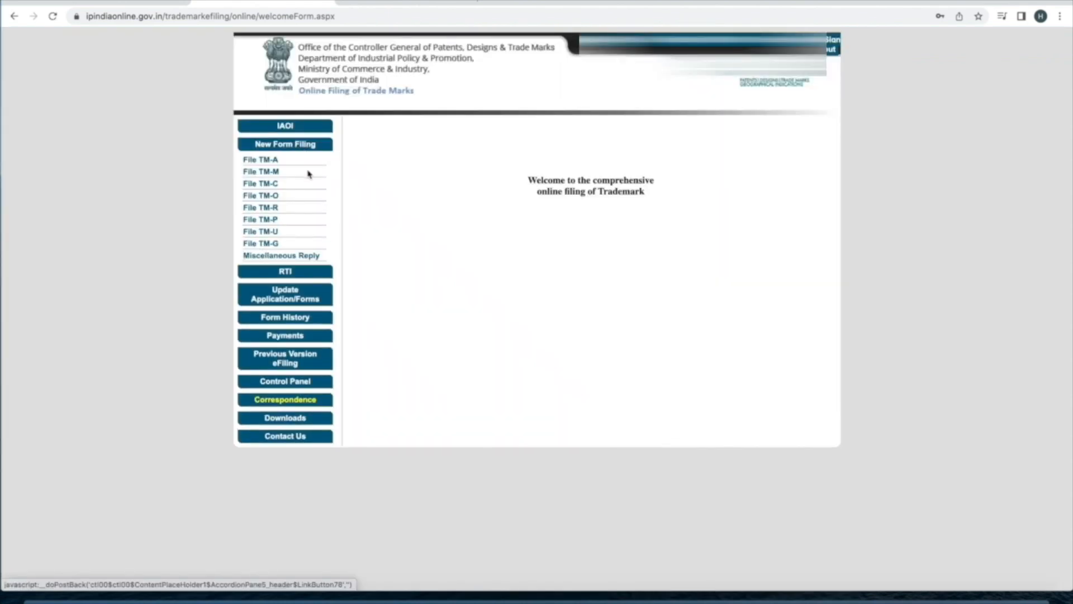
click(264, 161)
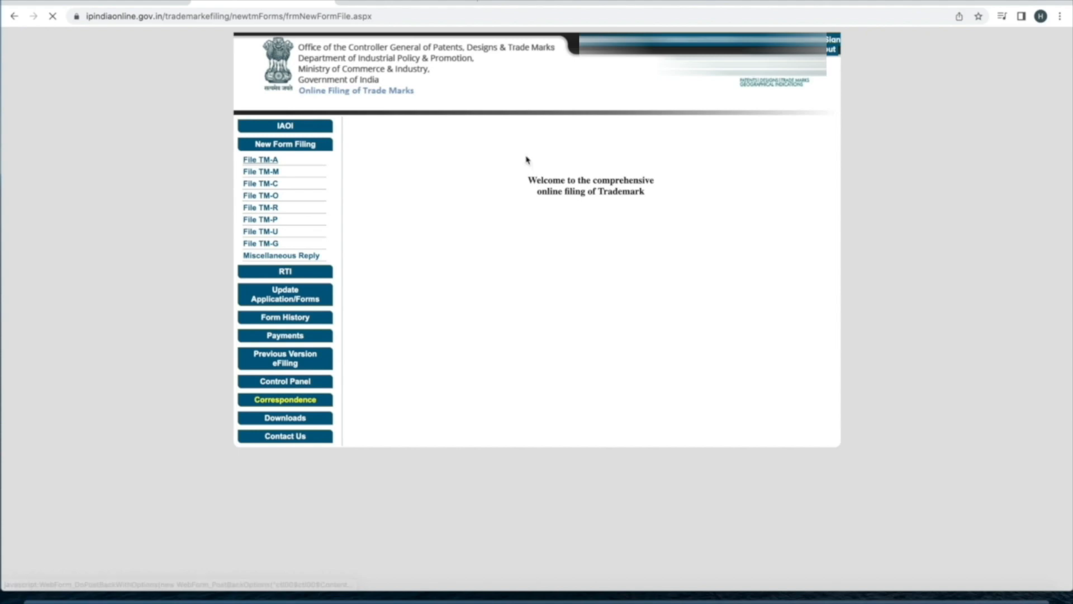
Select Small Enterprise as the applicant type and scroll to the applicant row
click(626, 217)
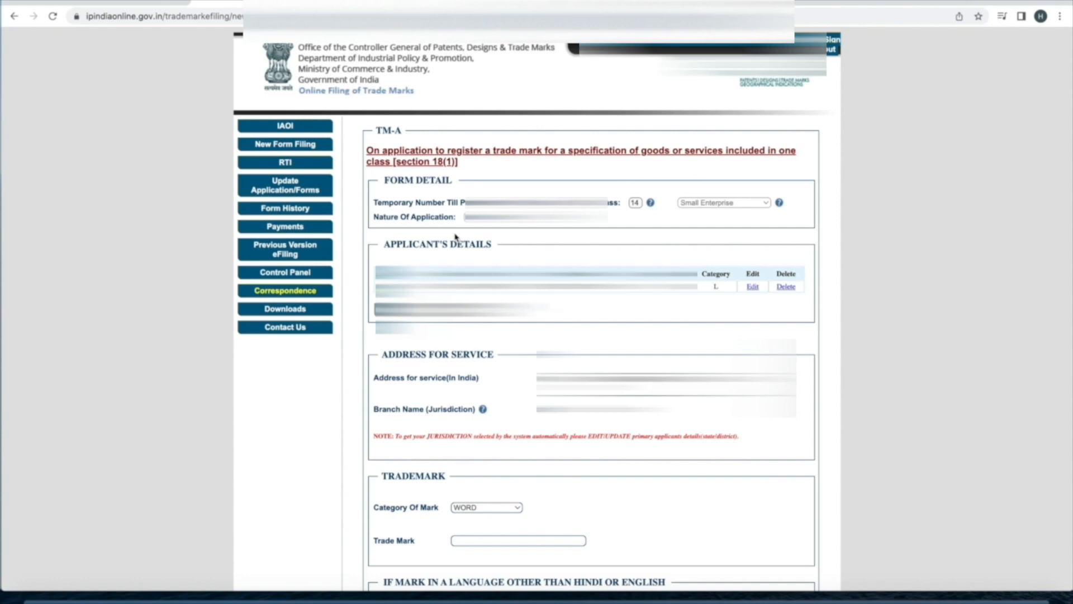
mouse_move(779, 210)
scroll(536, 335, down, 1)
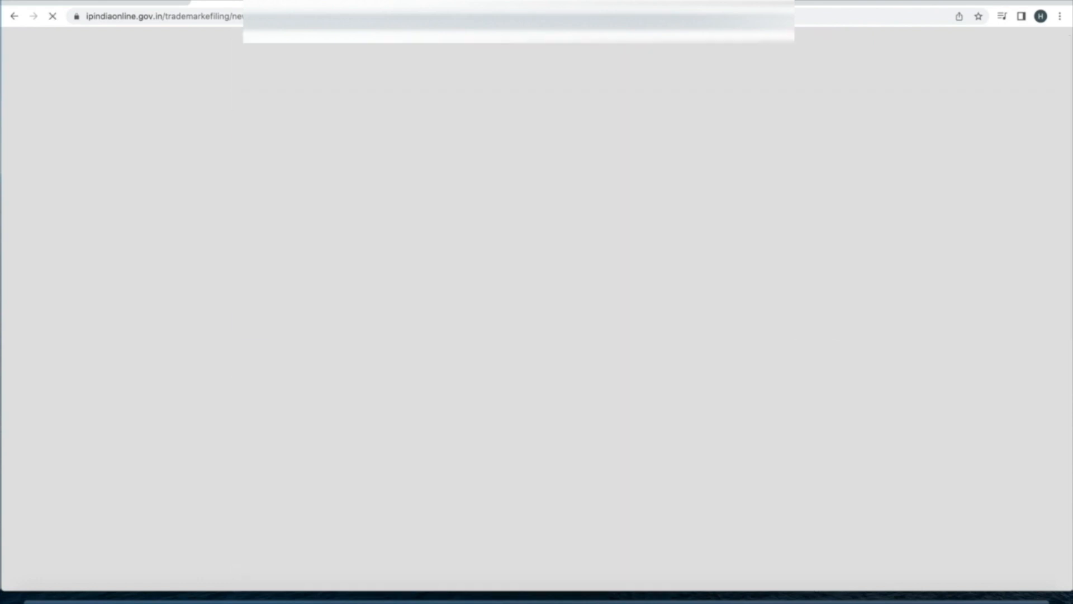
Choose the applicant's state and district, tab past Legal Status and Partners, and Update
click(613, 229)
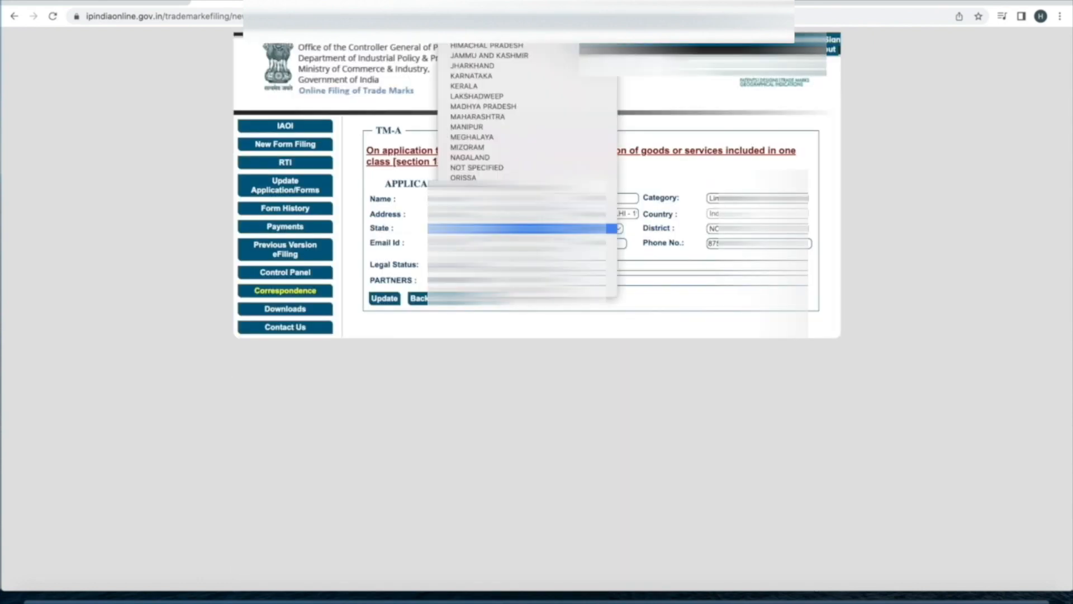
click(613, 229)
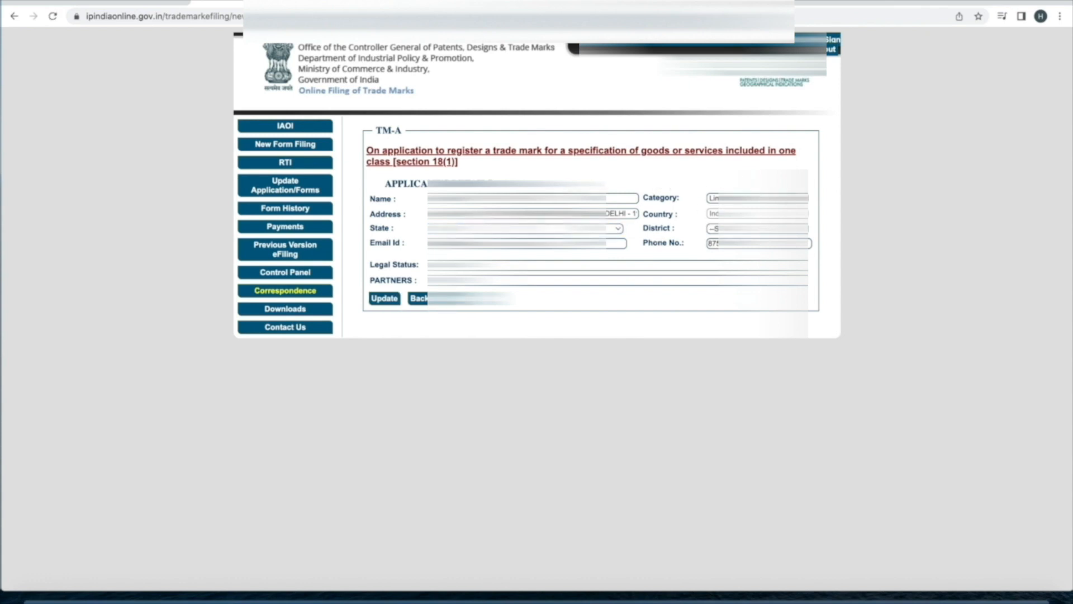
click(761, 229)
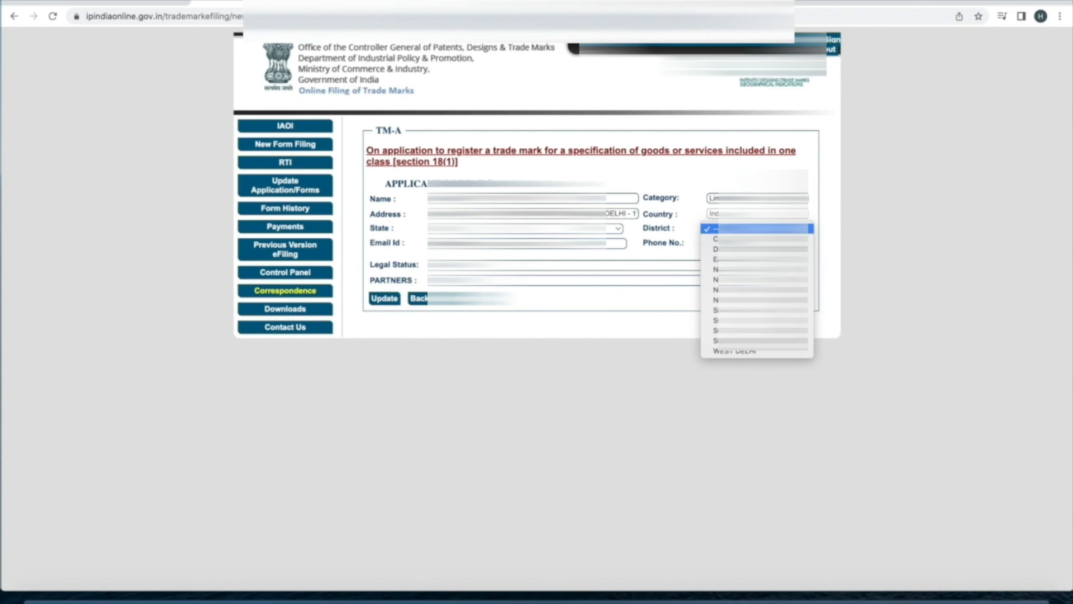
click(917, 220)
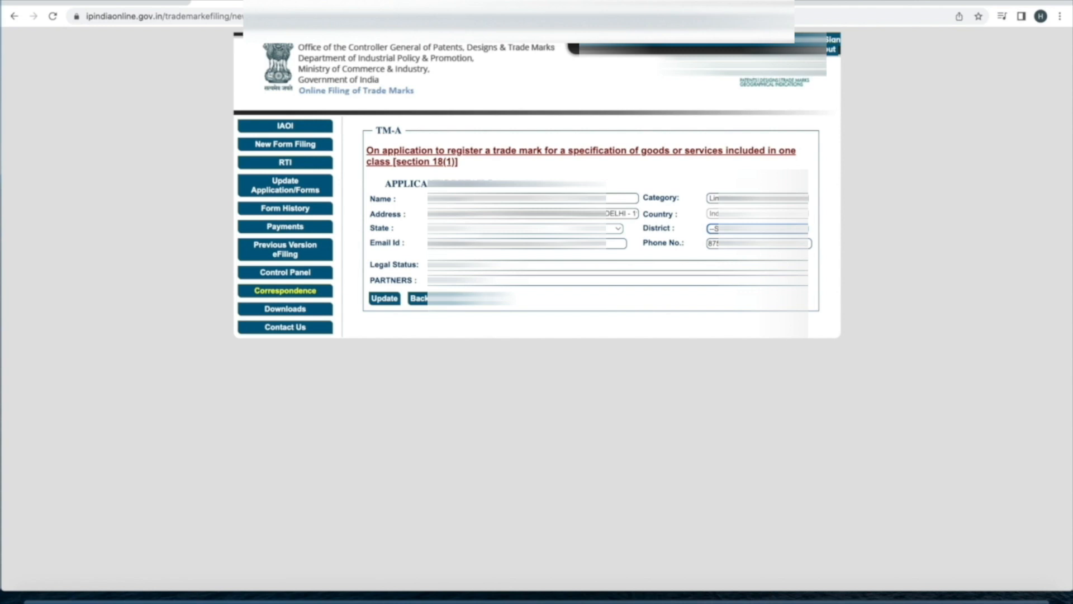
key(c)
key(Tab)
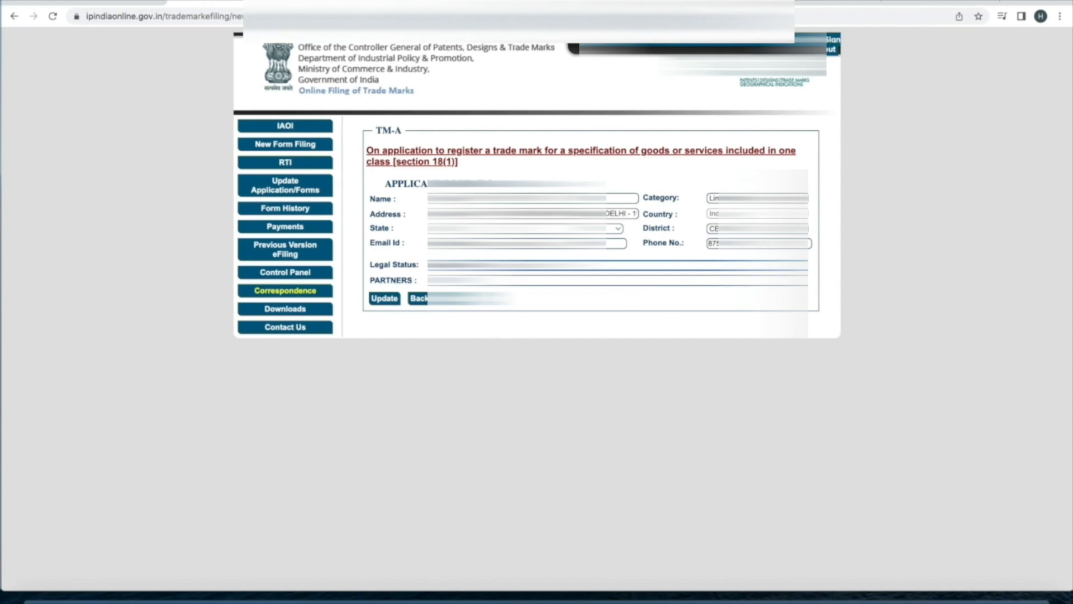
key(Tab)
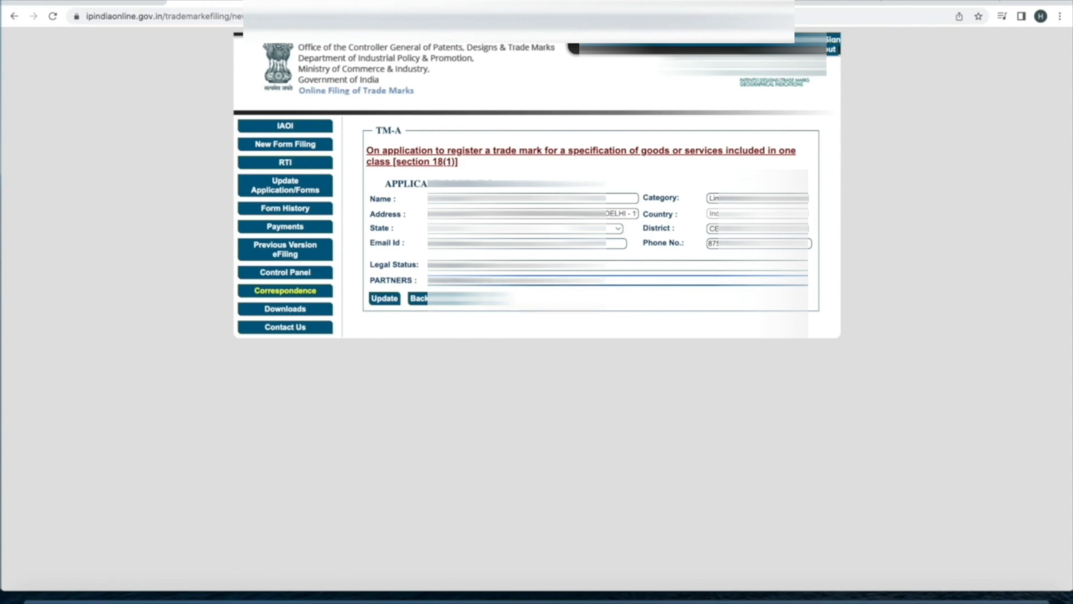
click(385, 301)
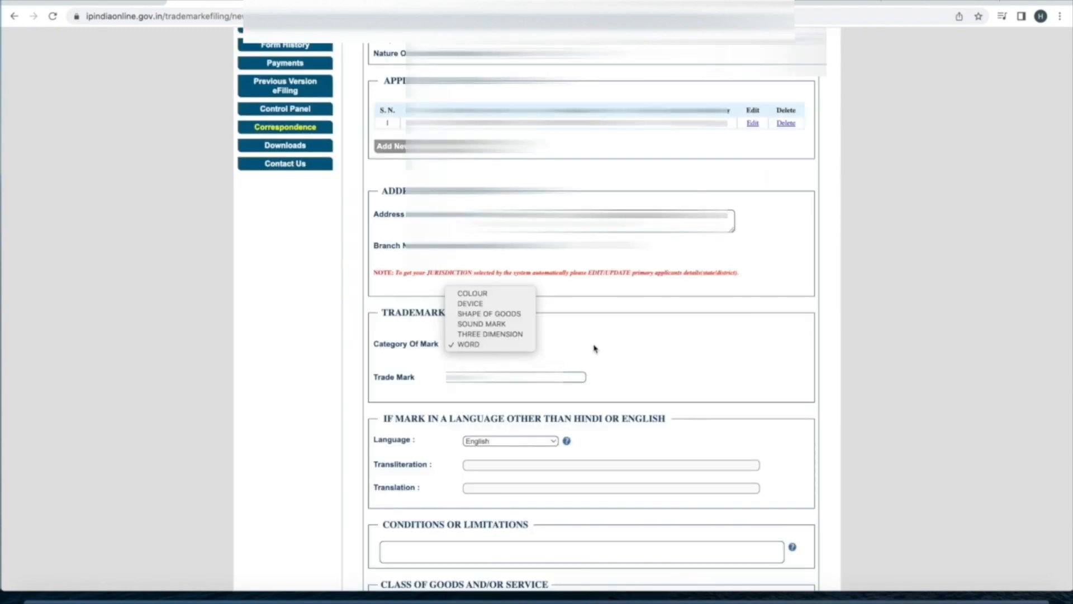
Choose WORD as the Category of Mark and finish editing the Trade Mark field
click(594, 348)
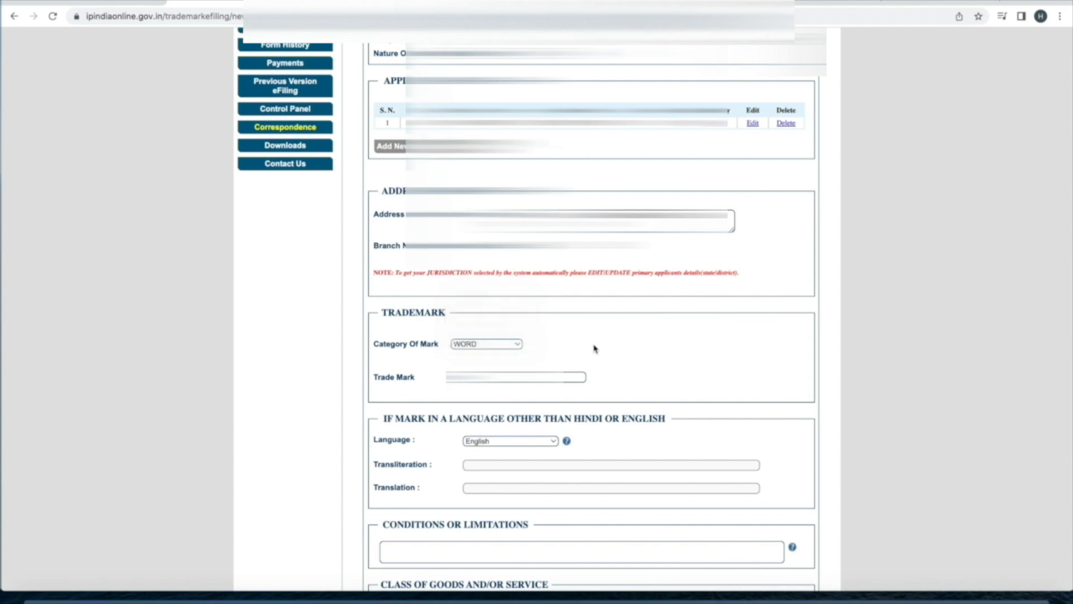
click(462, 343)
click(486, 343)
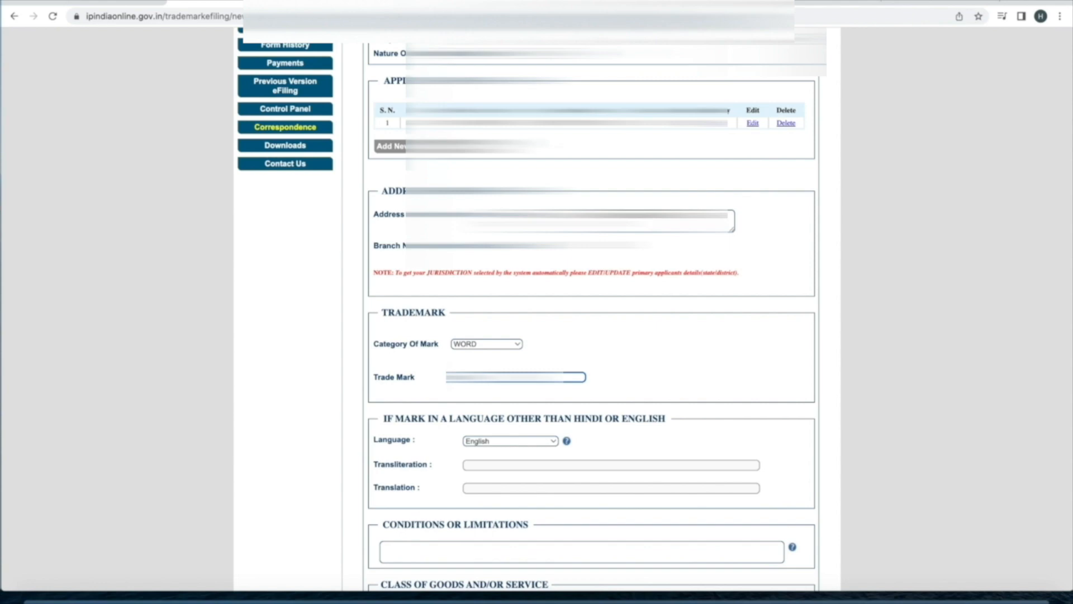
click(633, 342)
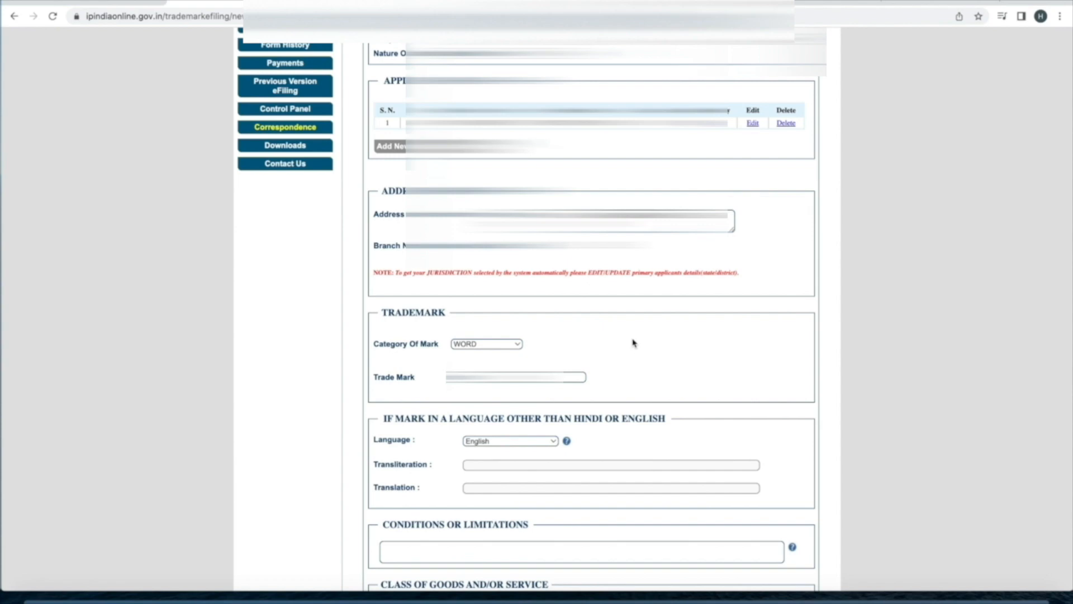
Scroll down to Class of Goods and/or Service and open the class 14 row for editing
scroll(633, 342, down, 2)
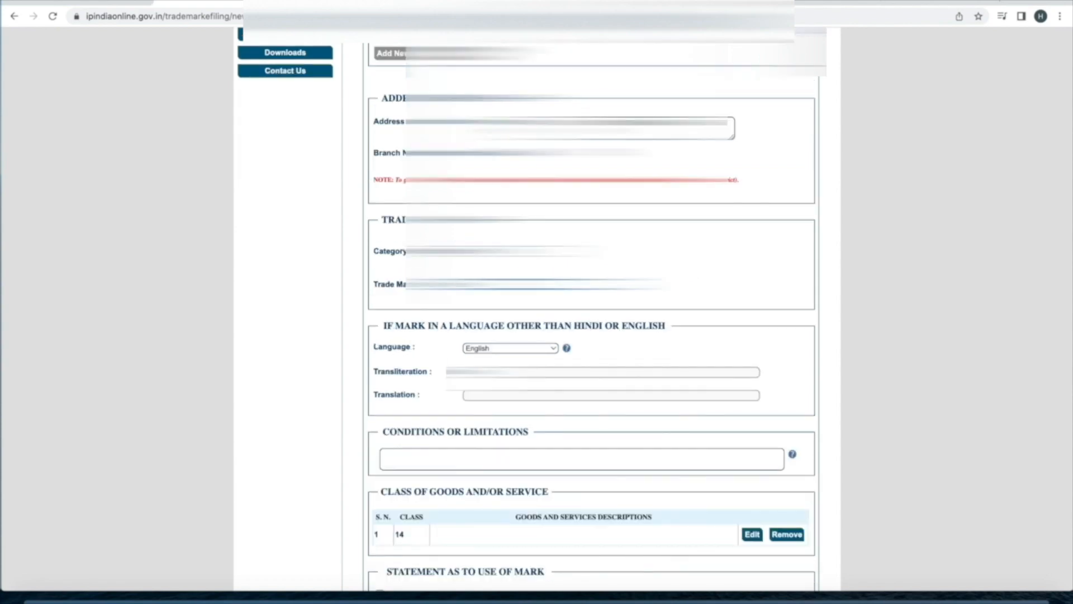
scroll(634, 342, down, 3)
click(642, 84)
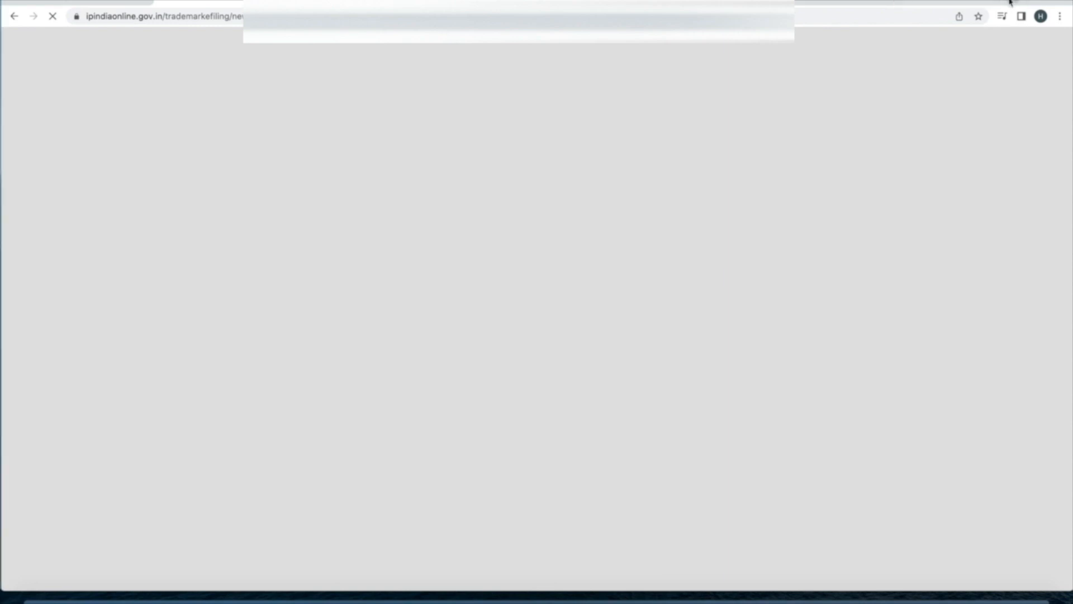
Search Google for 'trademark class details' and consult IP India's class list, then return to the form
key(ctrl+t)
text(trademark class details)
key(Return)
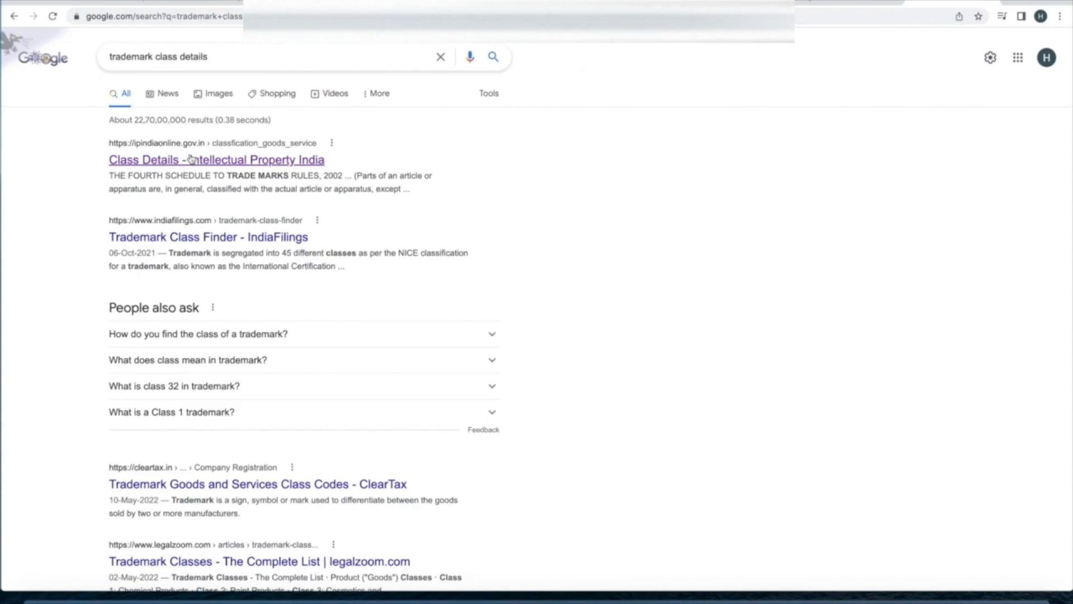
click(191, 161)
scroll(419, 342, down, 3)
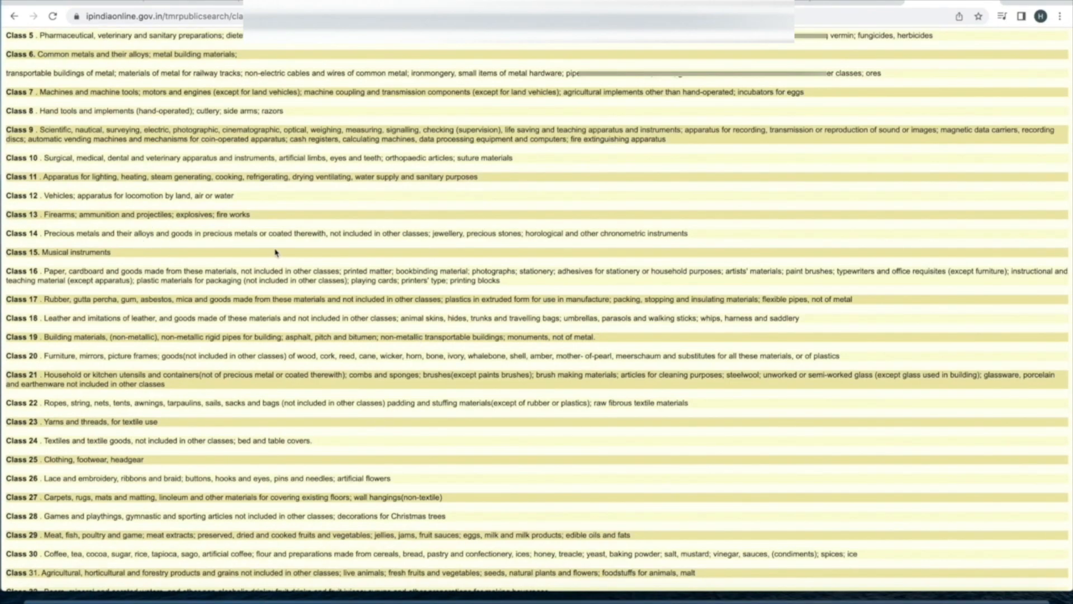
click(180, 2)
Enter 'Precious stones and Jewellery' as the class 14 goods description
text(Precious ston)
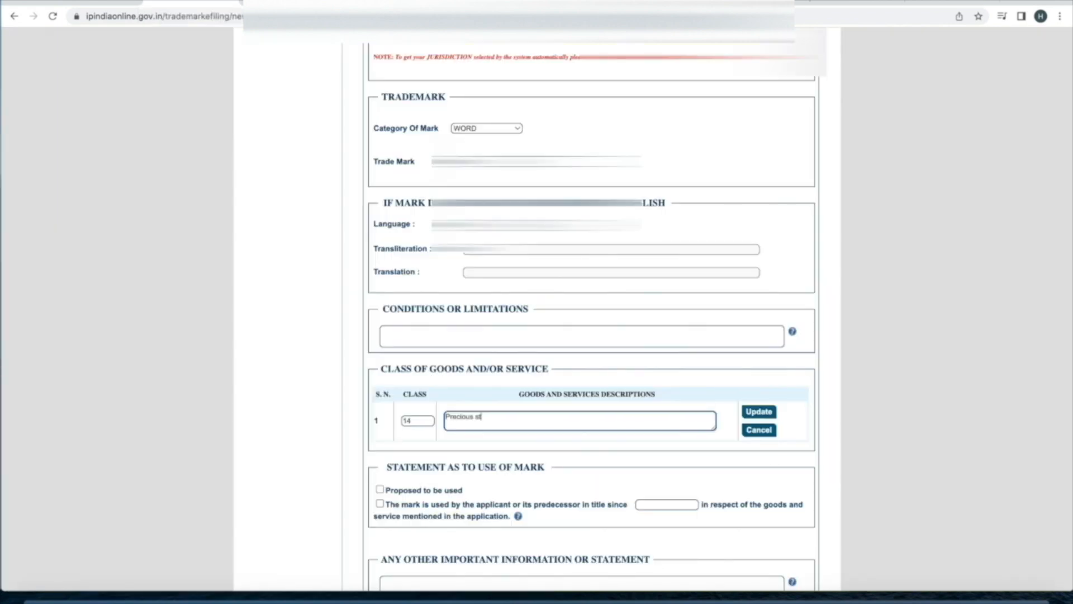
text(es)
text(and Jewellery)
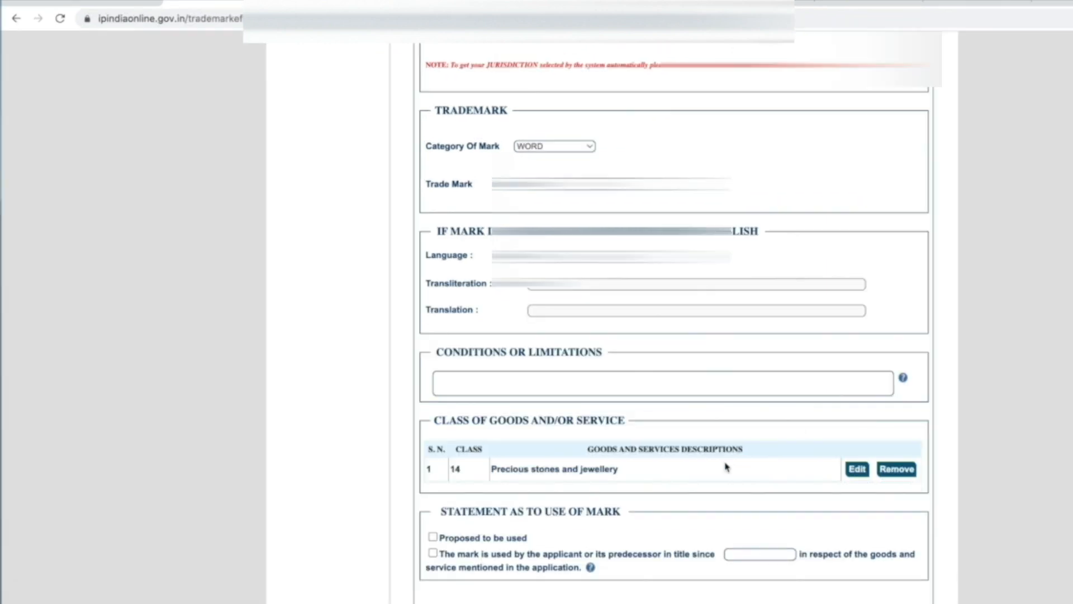
scroll(634, 408, down, 2)
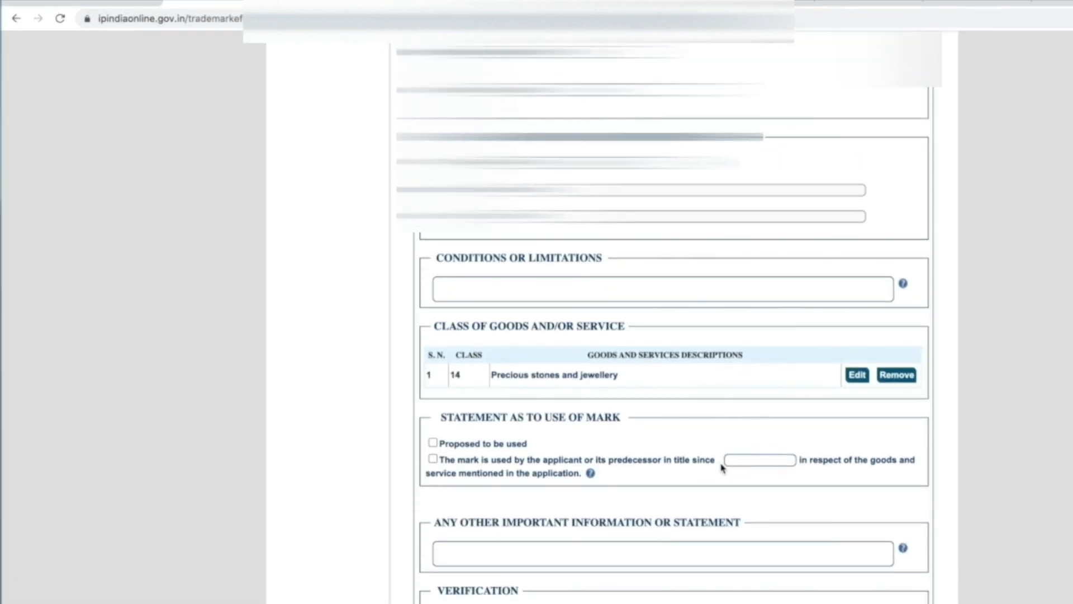
scroll(721, 467, down, 1)
Mark the trade mark as 'Proposed to be used' and review the rest of the form
click(433, 418)
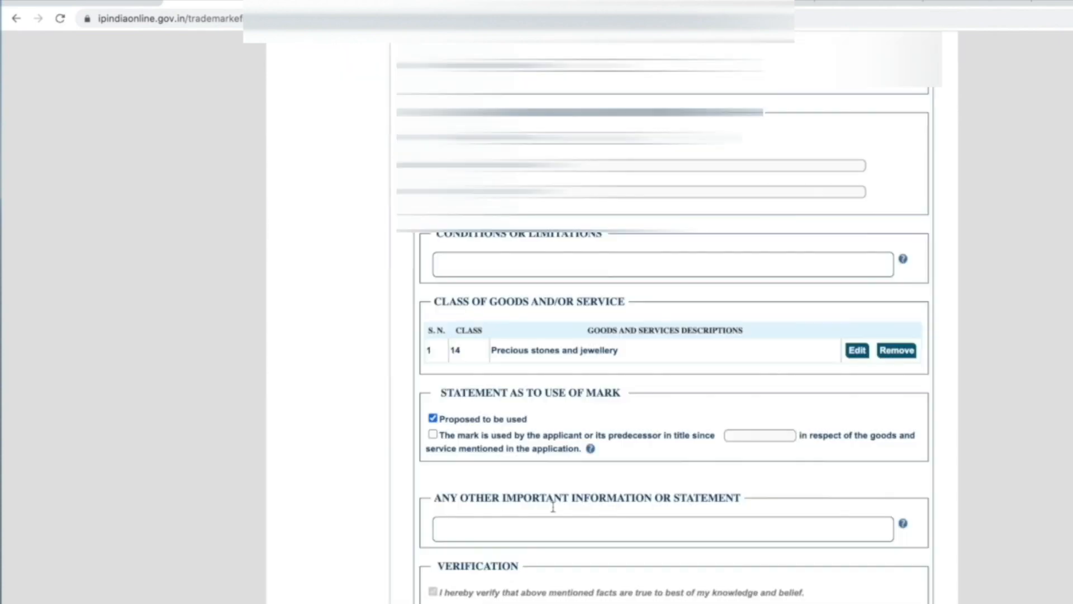
scroll(618, 391, up, 6)
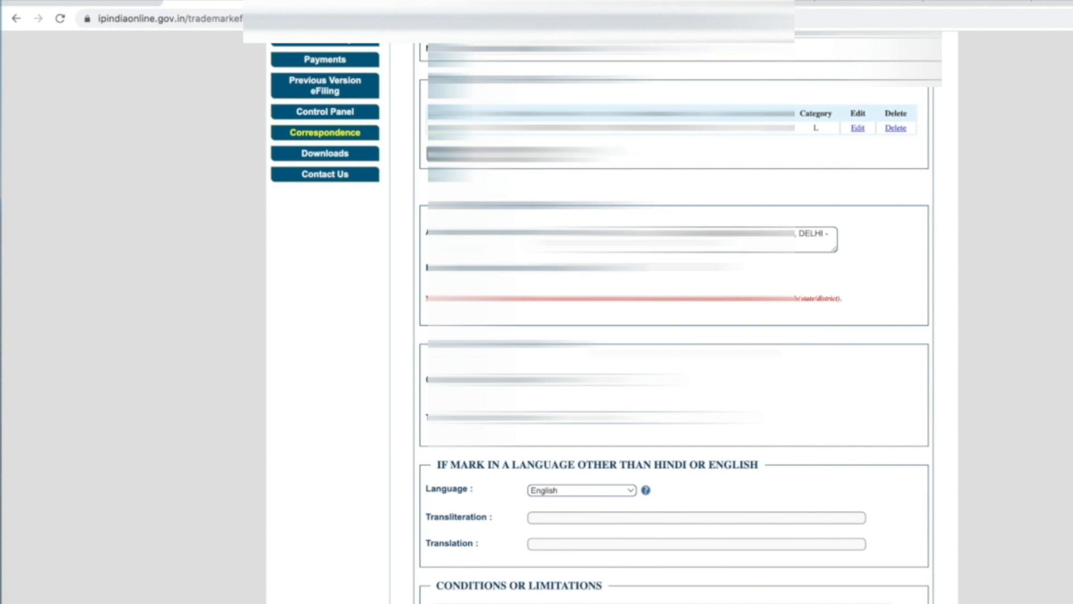
scroll(606, 317, down, 2)
scroll(880, 250, down, 5)
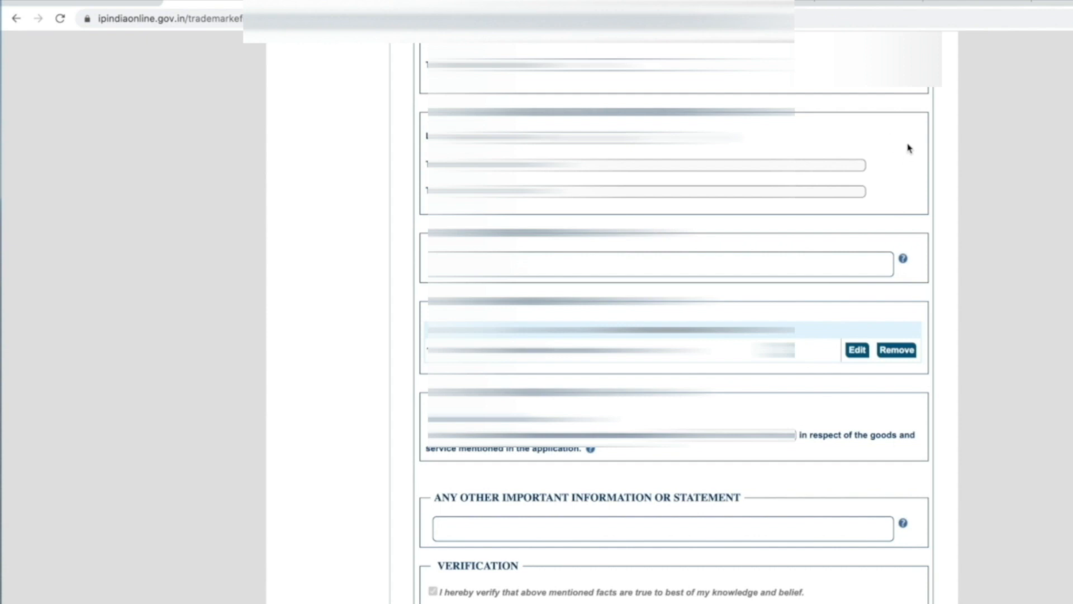
scroll(733, 479, up, 5)
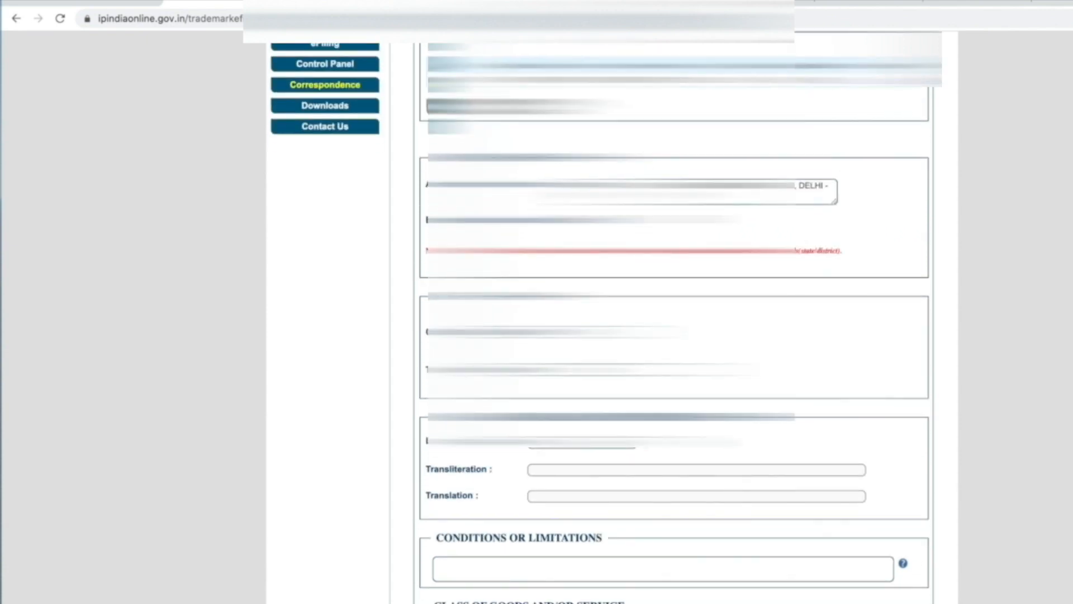
scroll(584, 592, down, 5)
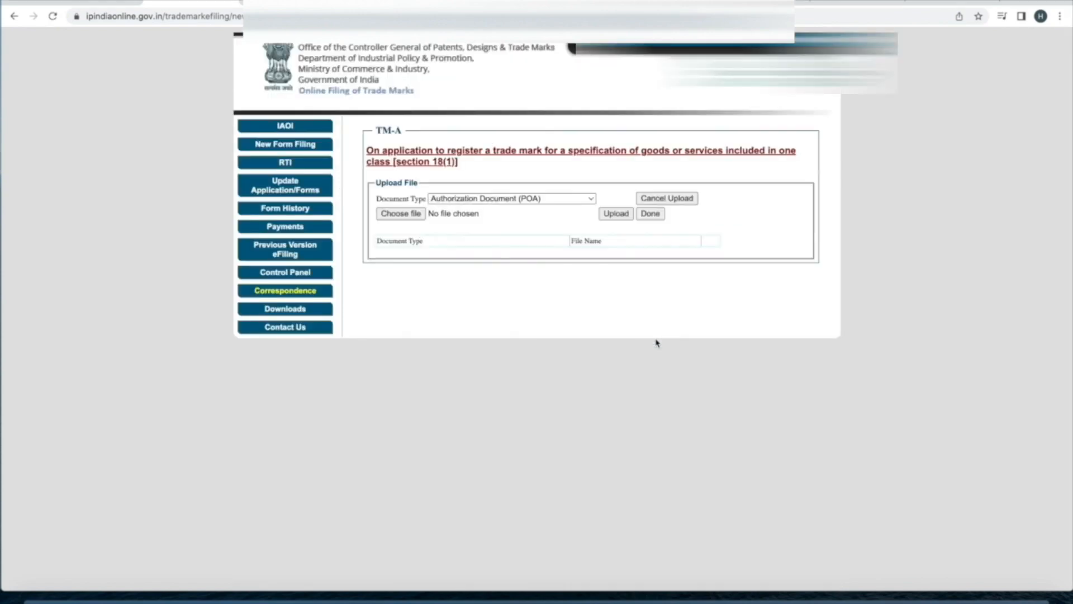
Check the uploadable document types, consult Google Drive, and open the TM-A application preview
click(555, 200)
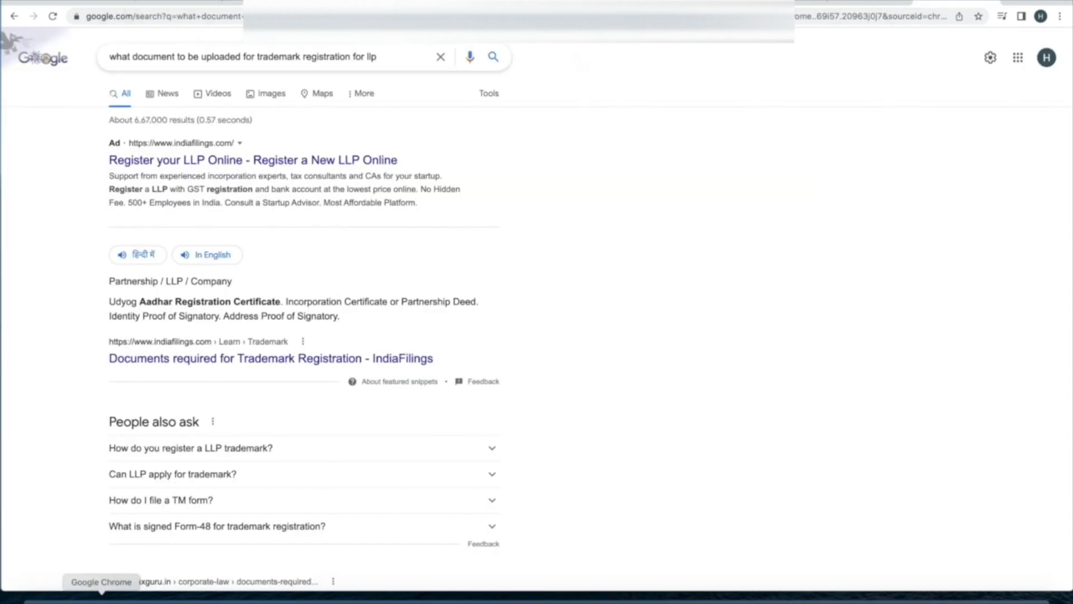
click(1018, 58)
click(1021, 113)
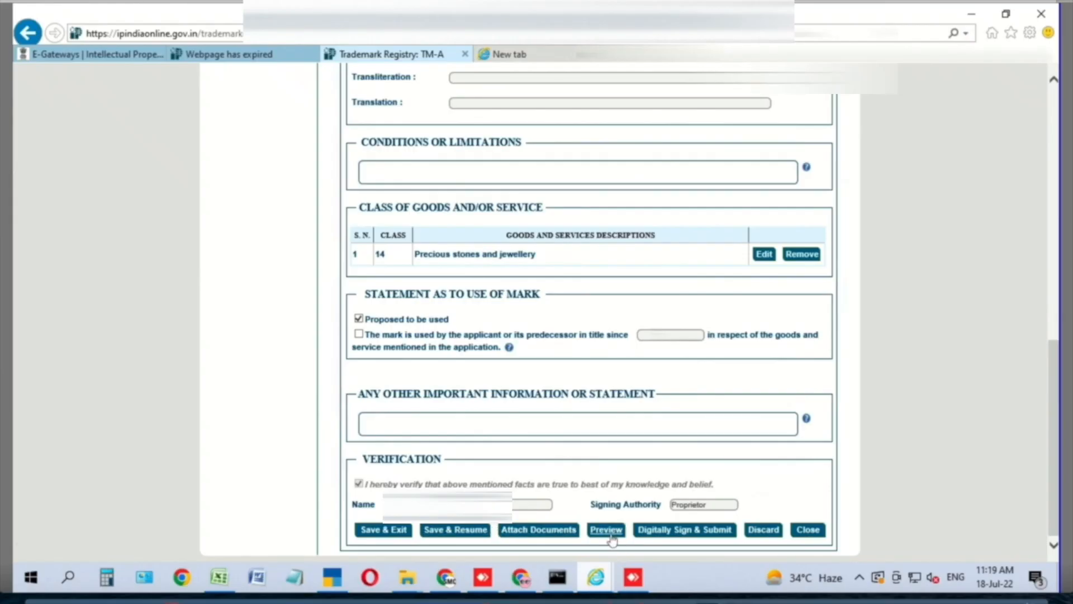
click(606, 529)
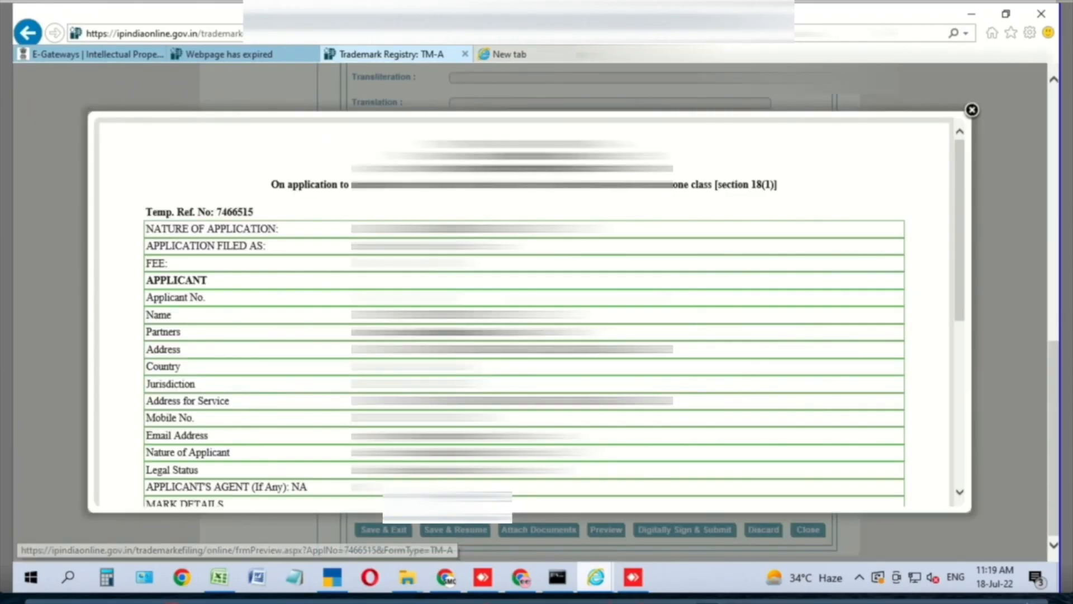
Review the TM-A preview and proceed to Digitally Sign & Submit
scroll(524, 313, down, 3)
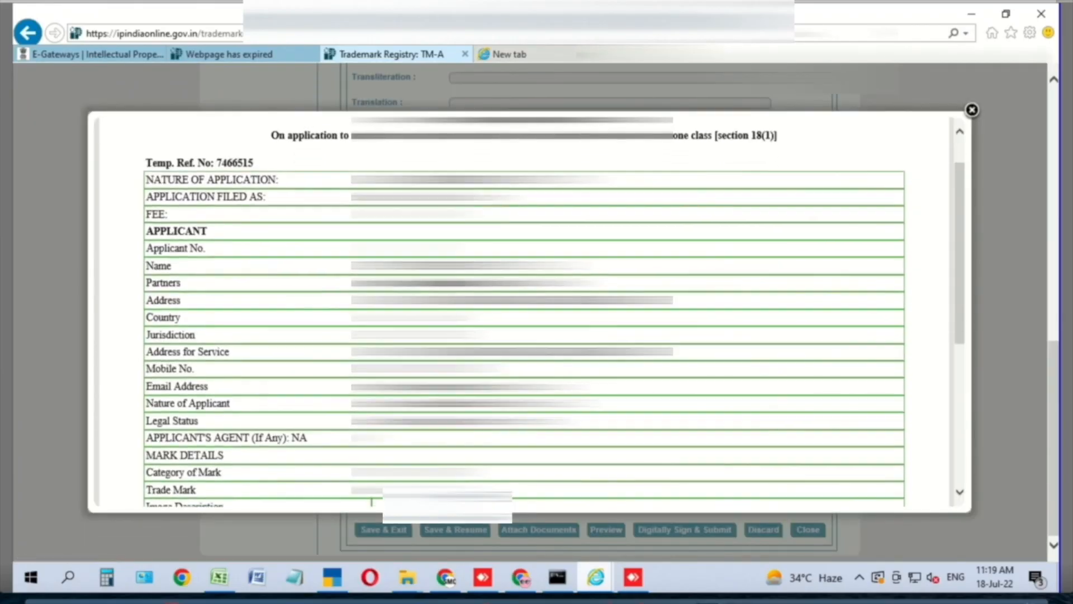
scroll(524, 313, down, 2)
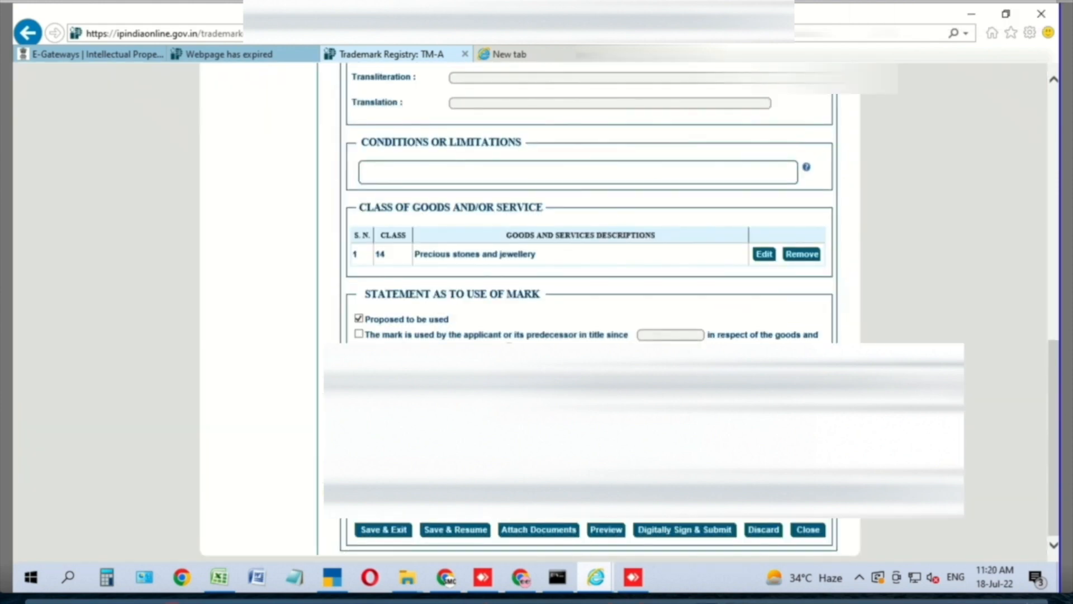
click(685, 529)
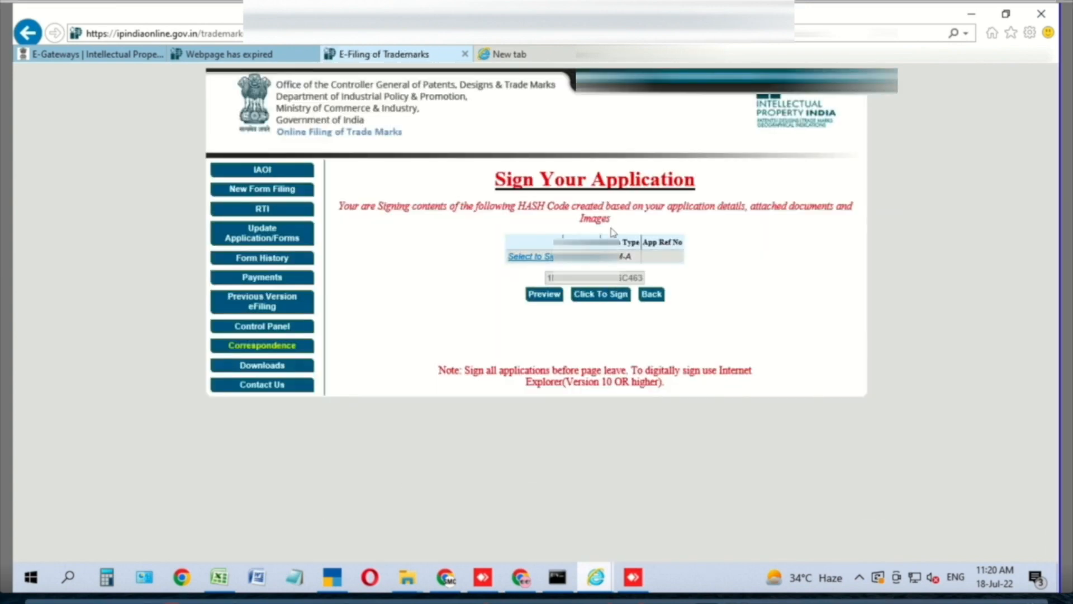
Sign the application's hash code with the 05-Mar-24 certificate, entering the user PIN
click(598, 296)
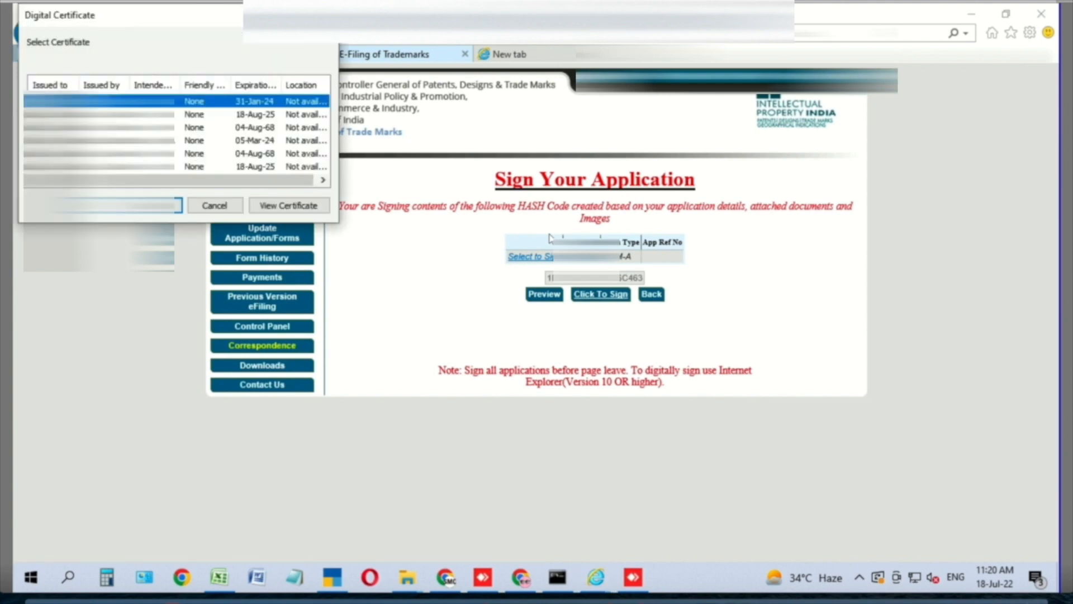
click(177, 140)
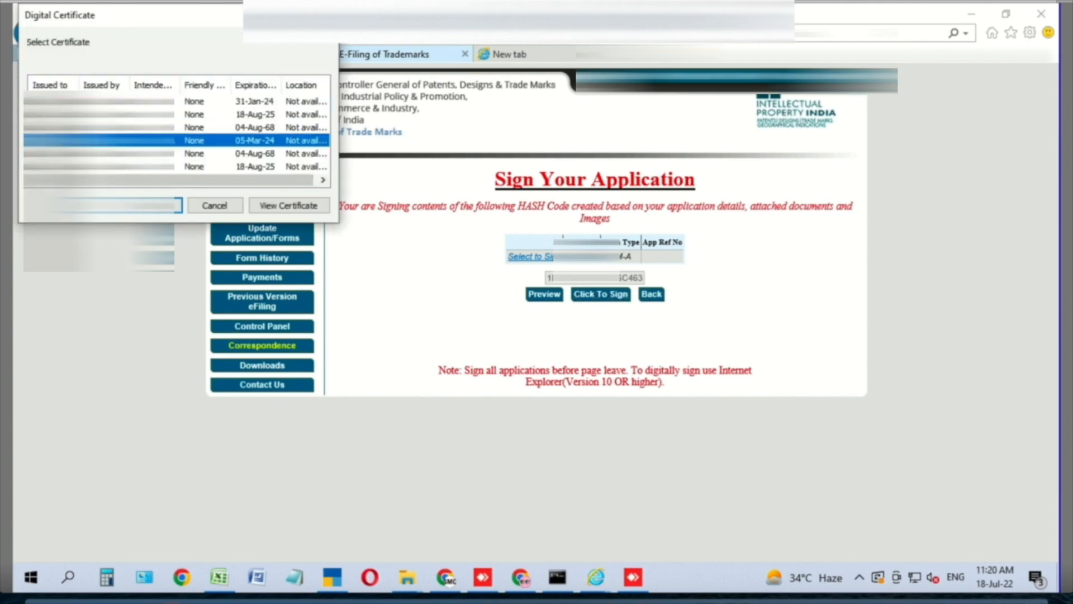
key(Return)
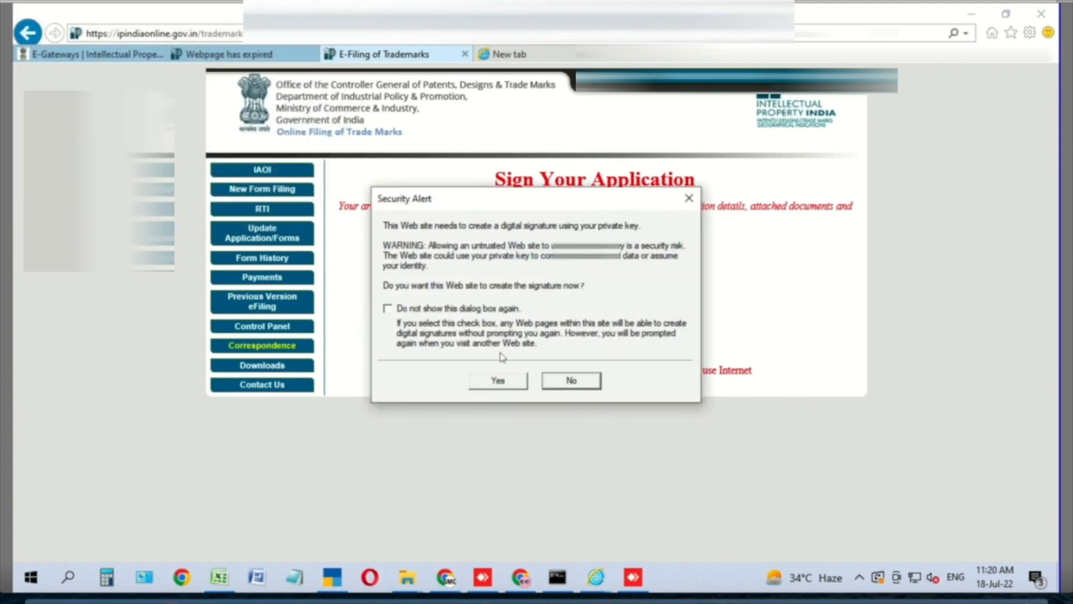
click(498, 381)
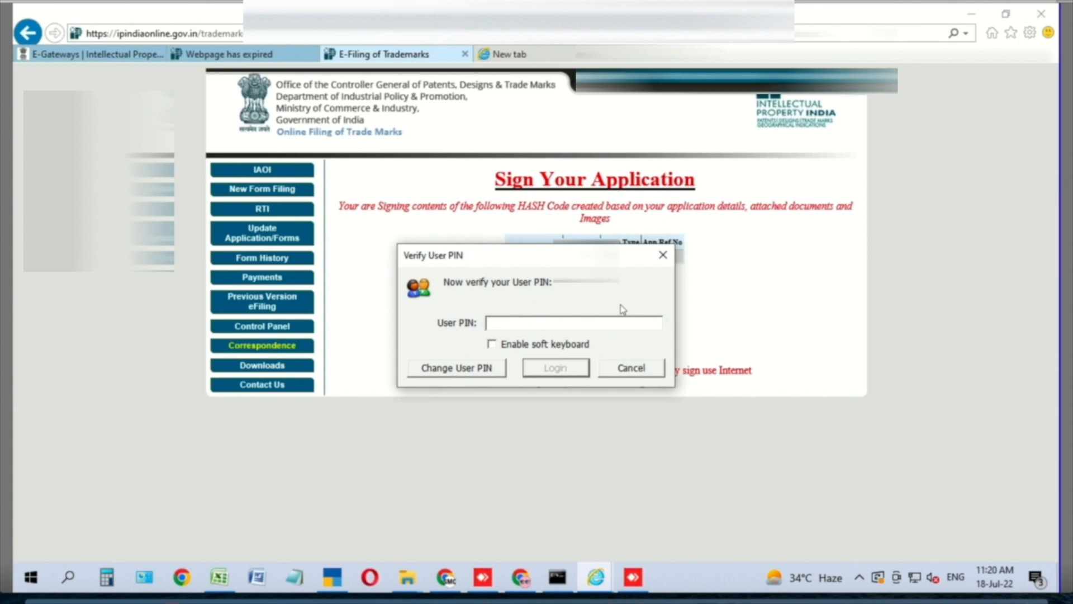
text(**********)
key(Return)
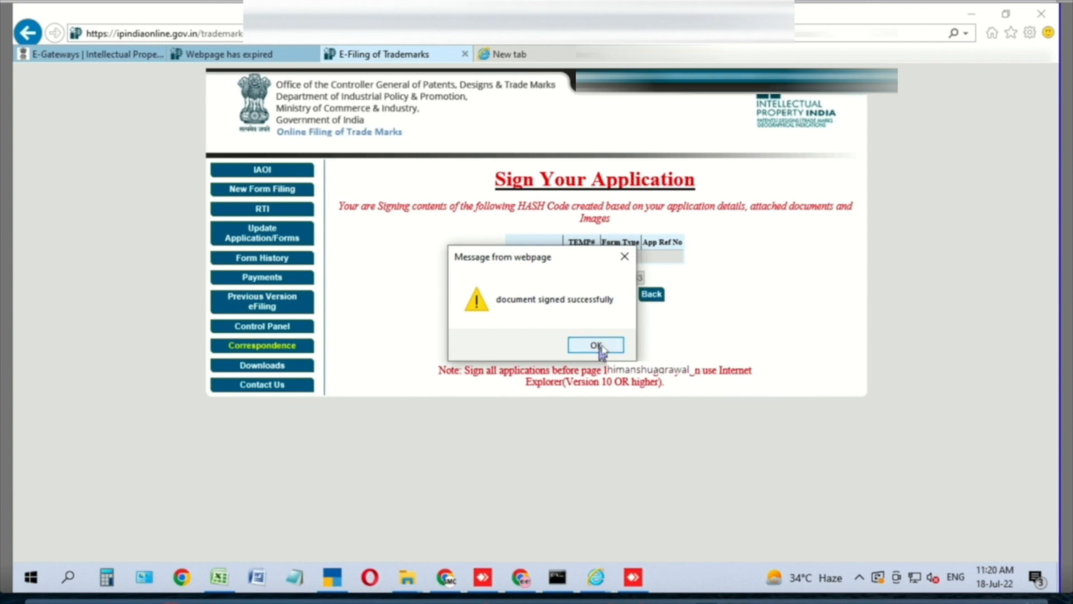
click(596, 345)
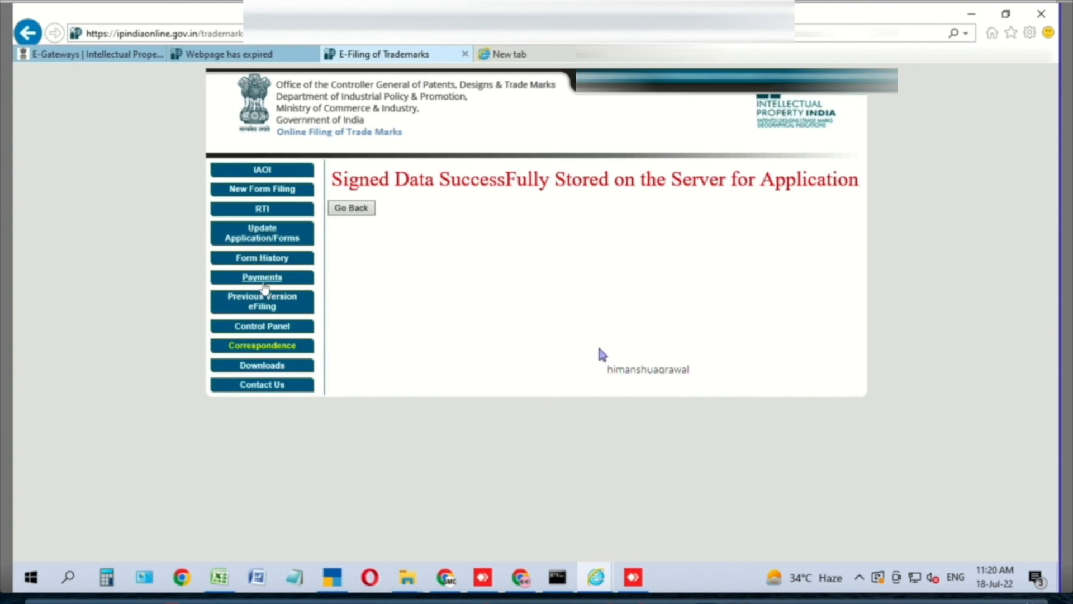
Go to Payments > Make Payment and proceed to pay the TM-A form's ₹4500 fee
click(266, 280)
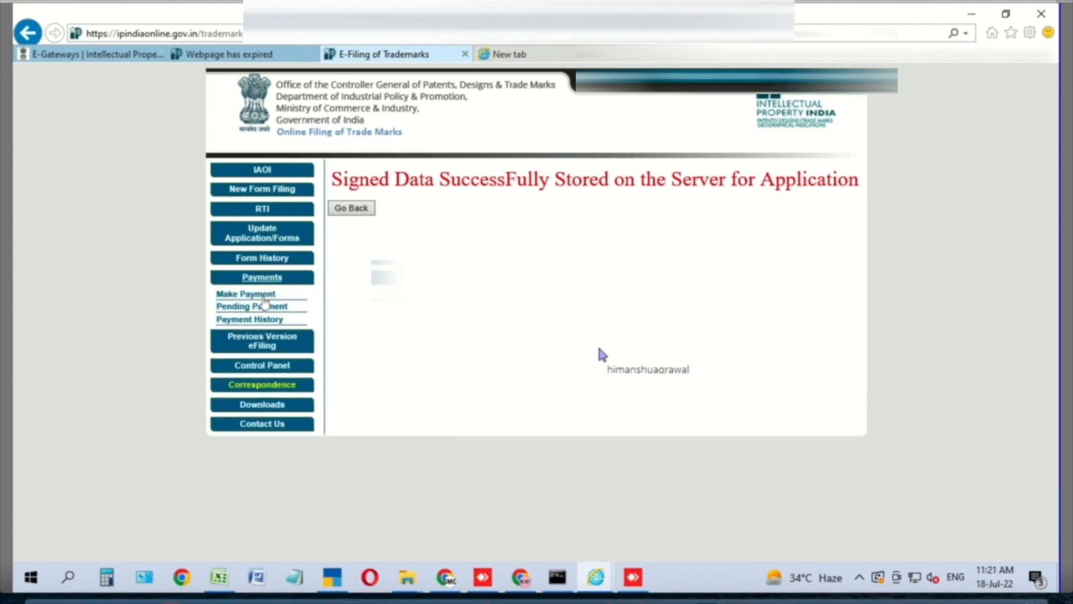
click(246, 294)
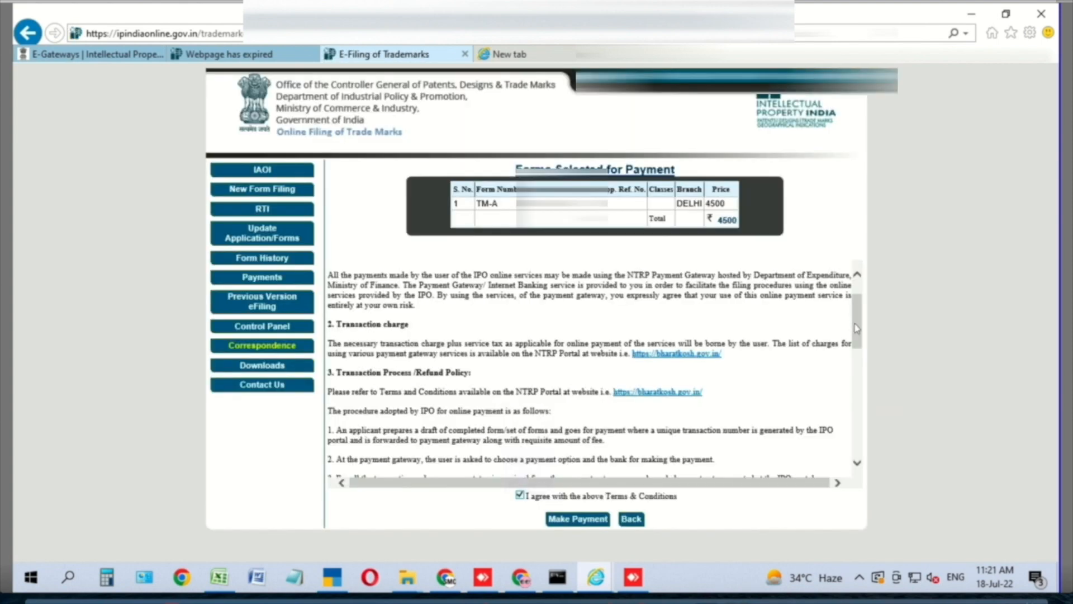
scroll(861, 442, down, 8)
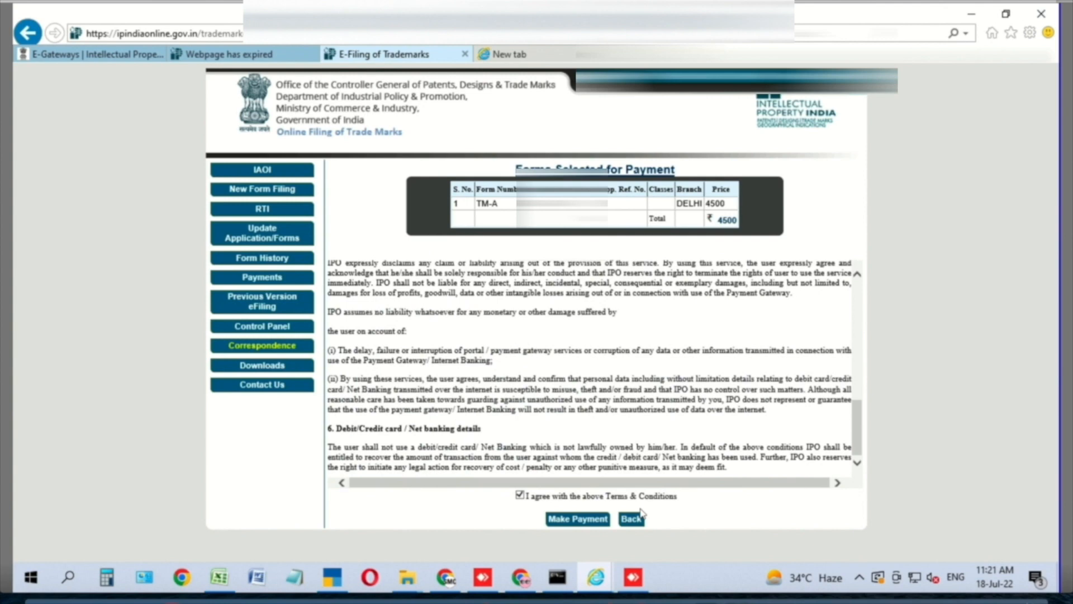
click(587, 521)
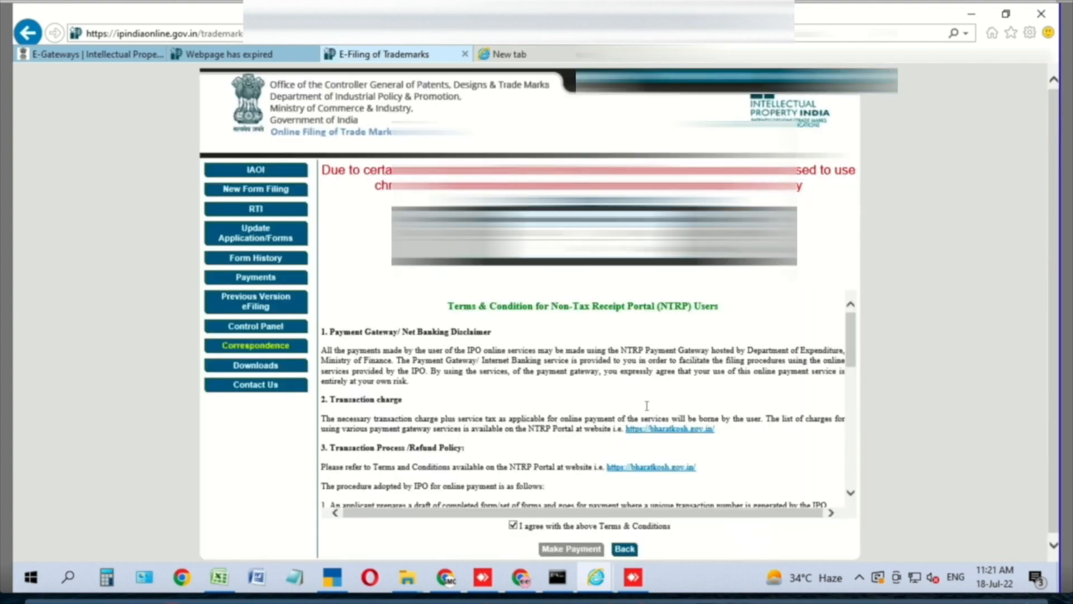
scroll(836, 364, down, 10)
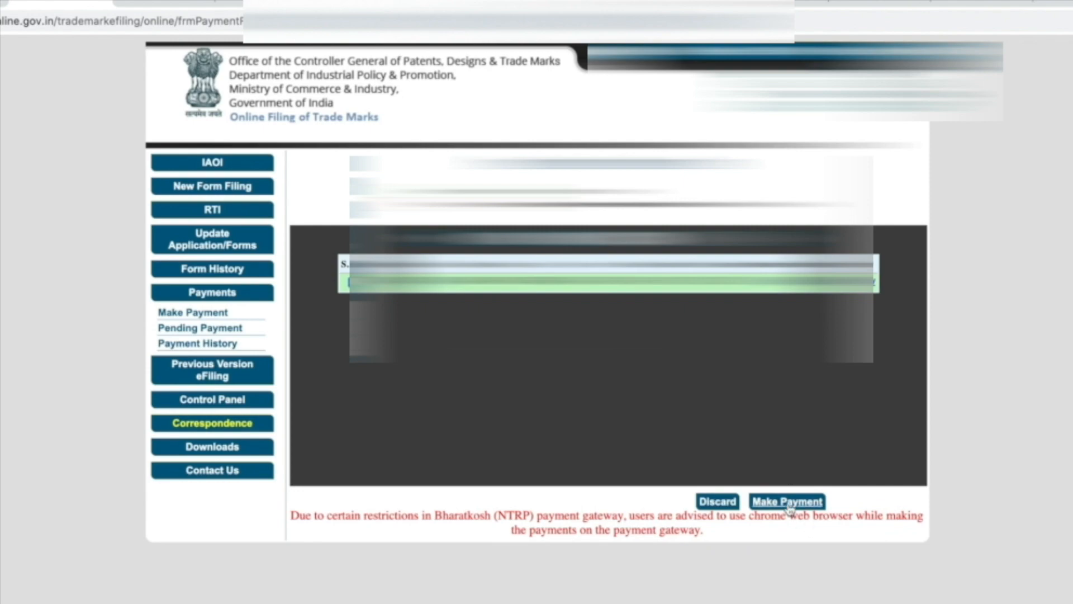
Continue past the prefilled depositor's details toward the Bharatkosh payment gateway
click(787, 502)
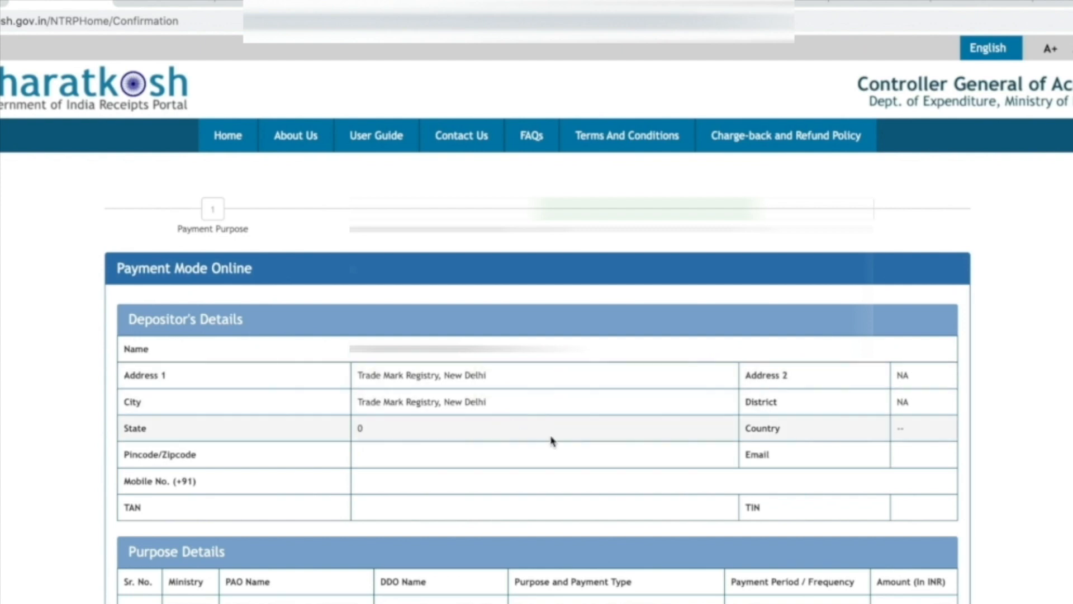
scroll(552, 438, down, 2)
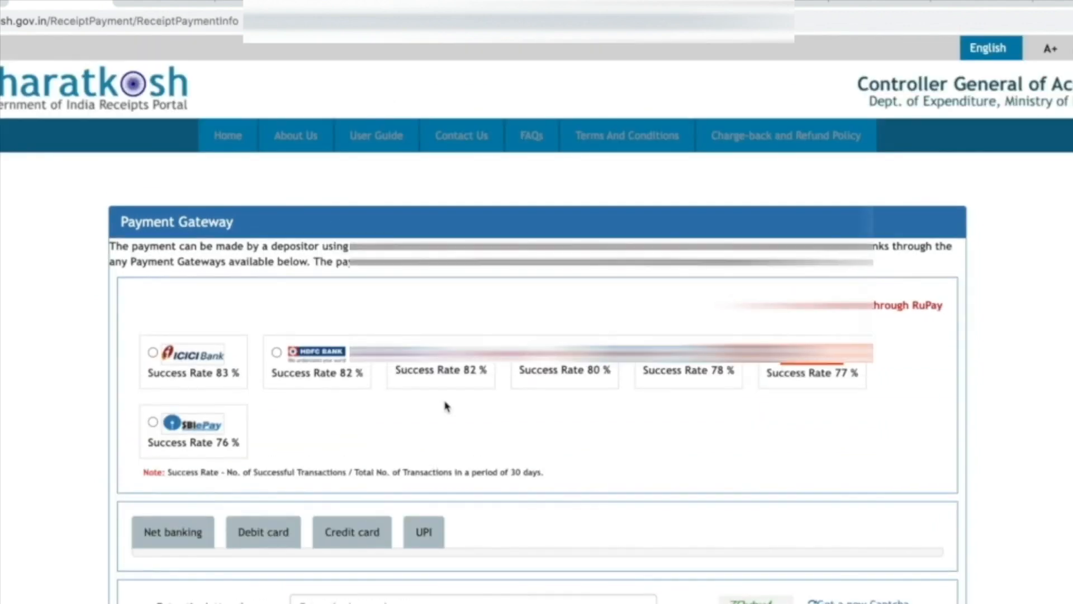
Choose ICICI Bank as the gateway, switch to UPI, and enter the captcha letters
click(152, 353)
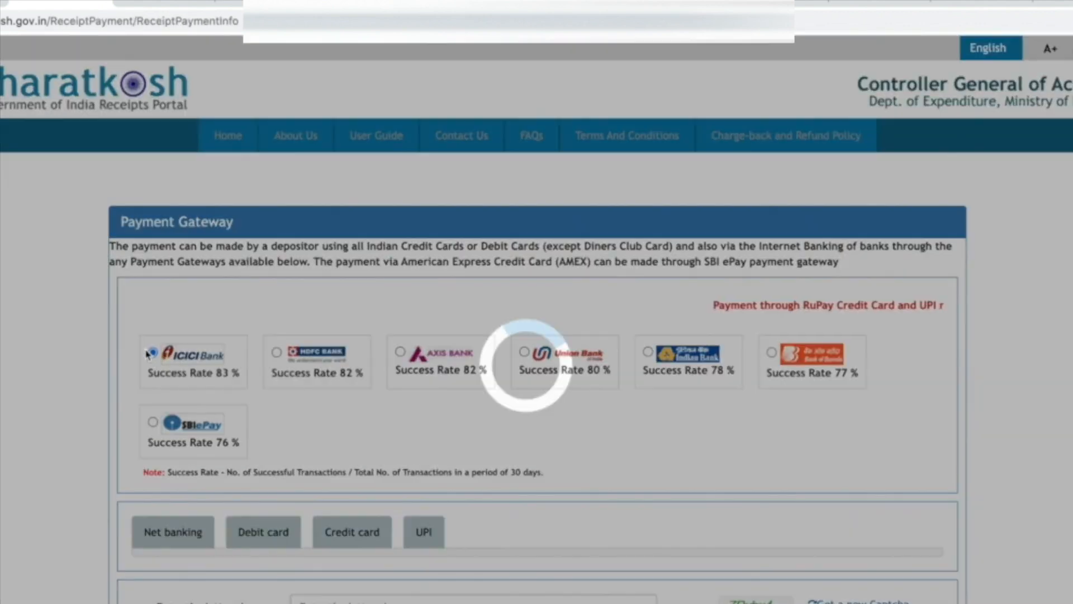
scroll(322, 453, down, 1)
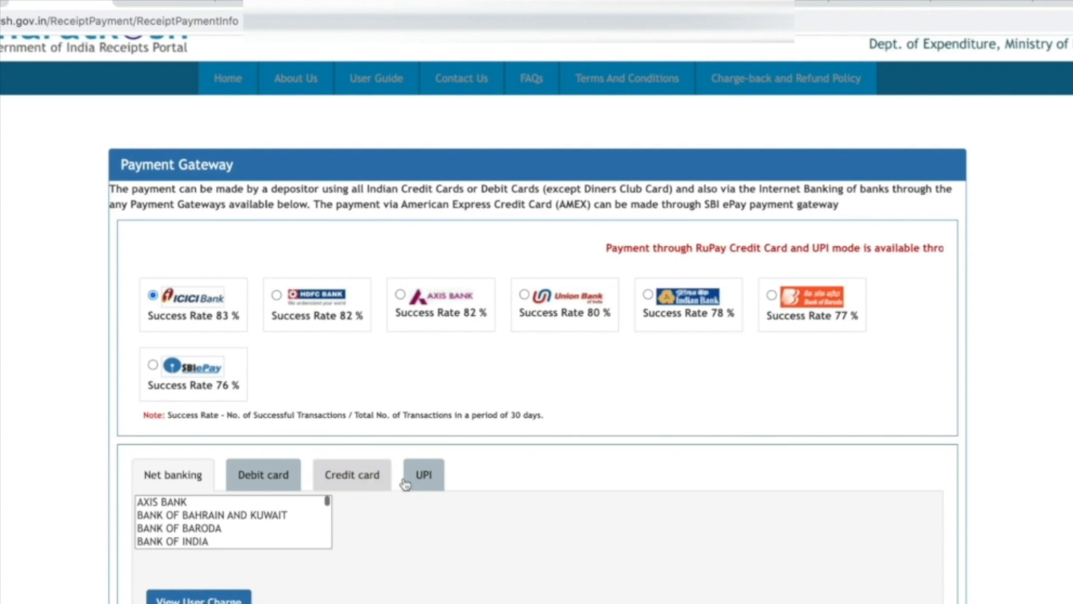
click(424, 475)
scroll(249, 330, down, 6)
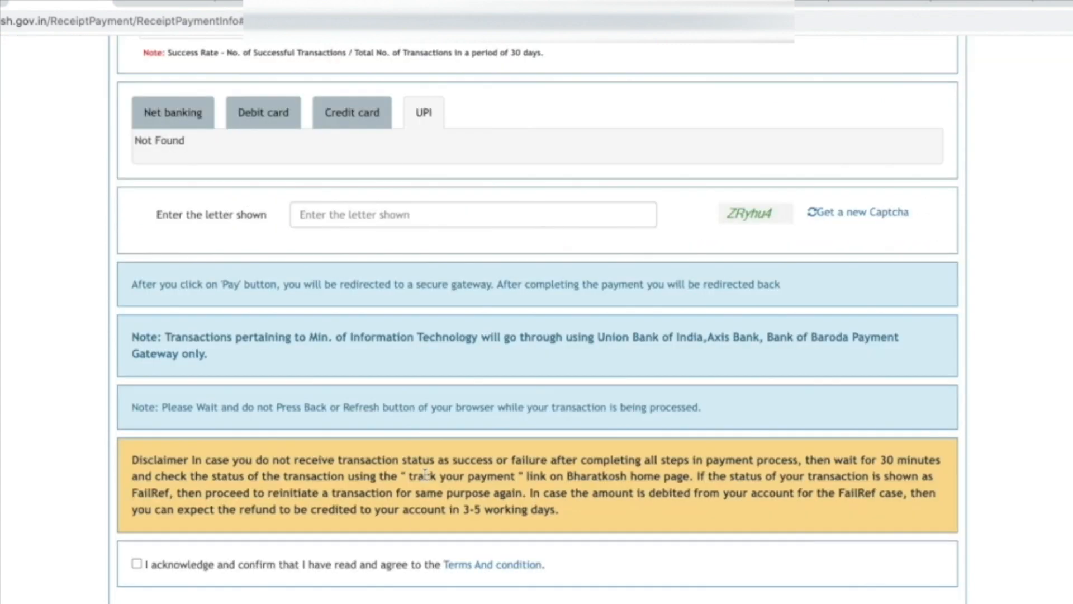
click(334, 215)
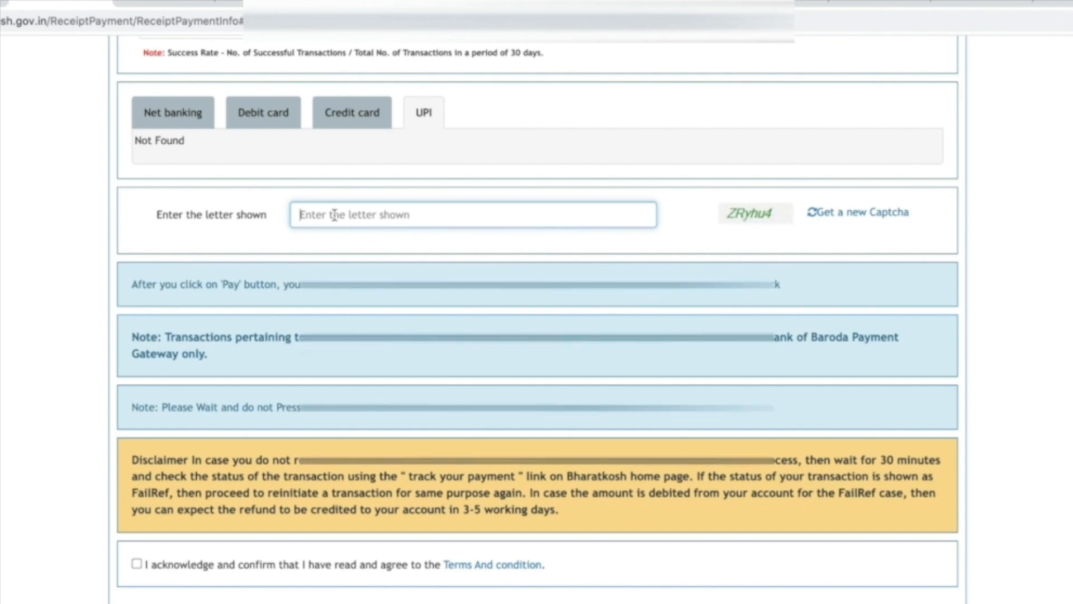
text(ZR)
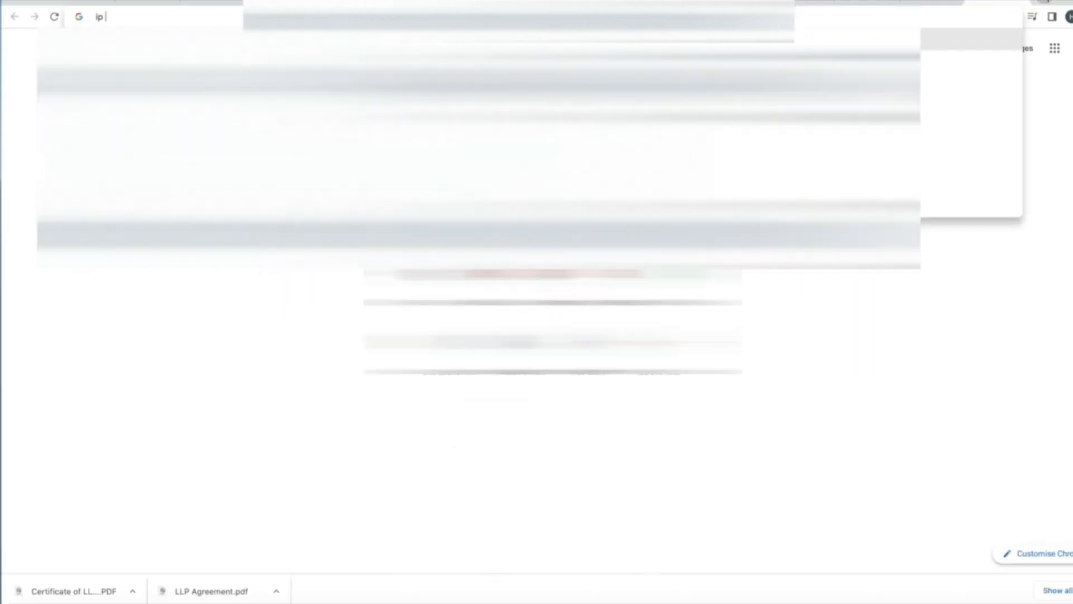
Search Google for the query 'trademark registration status'
text(tr)
key(BackSpace)
key(BackSpace)
key(BackSpace)
key(BackSpace)
key(BackSpace)
key(BackSpace)
text(trademark regis)
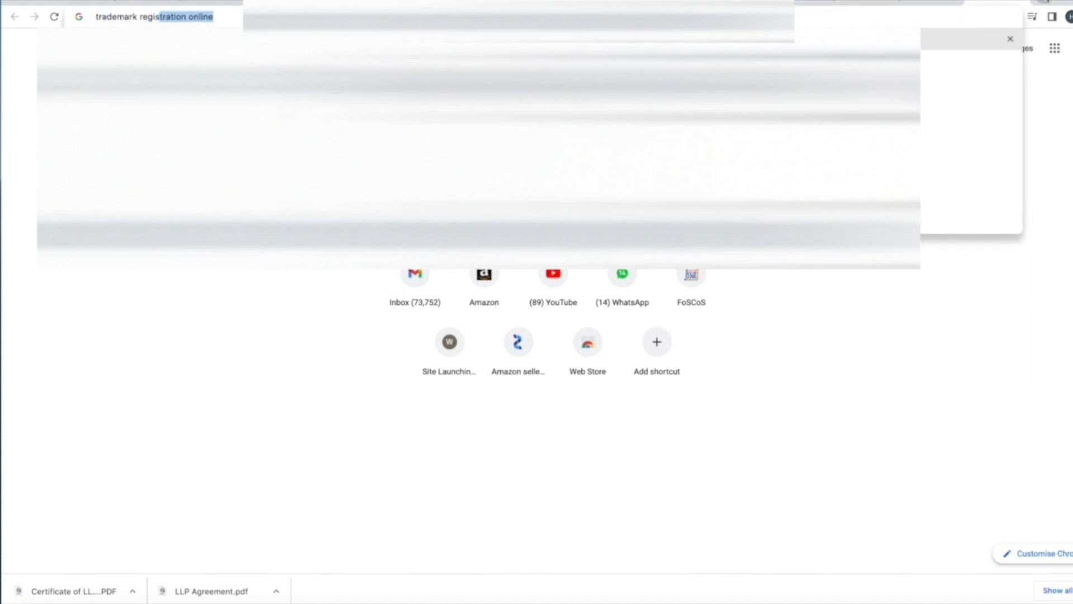
key(End)
key(BackSpace)
key(BackSpace)
key(BackSpace)
key(BackSpace)
key(BackSpace)
key(BackSpace)
text(status)
key(Return)
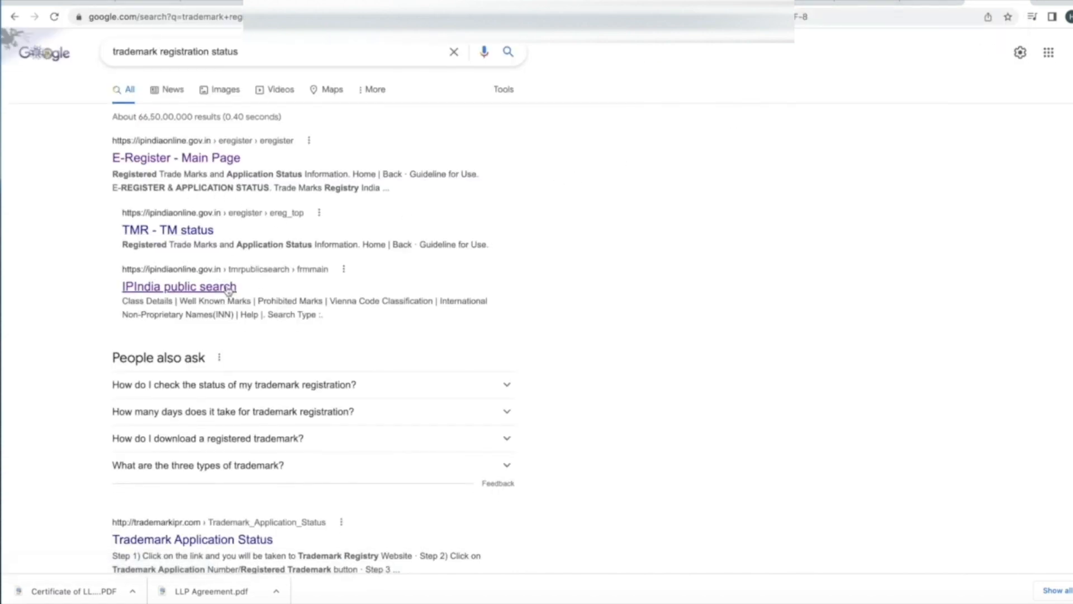
Open the IPIndia public trademark search and run a Wordmark search in class 14
click(193, 288)
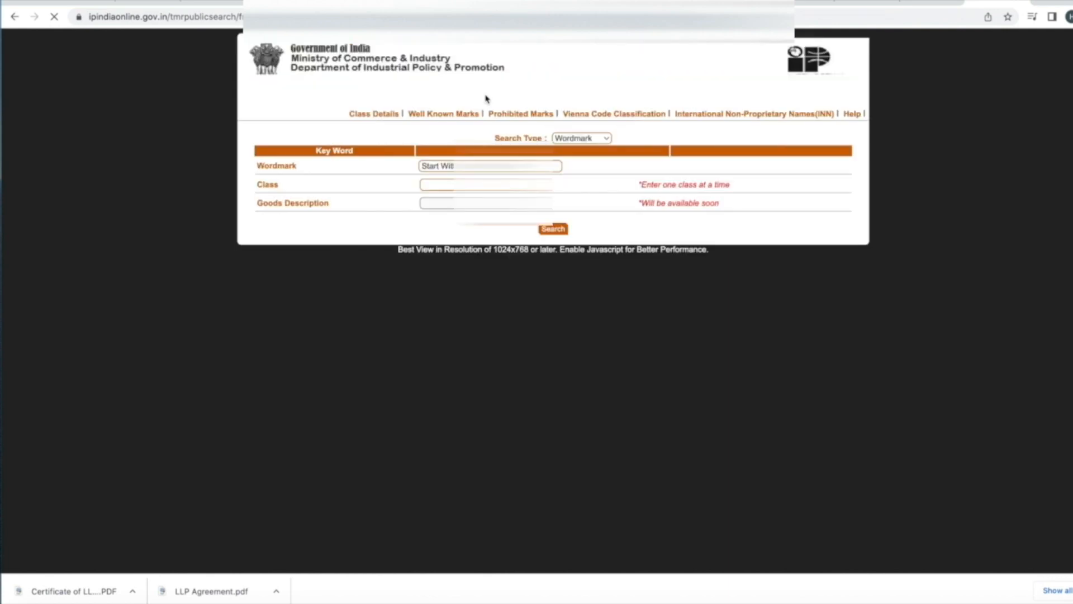
click(531, 171)
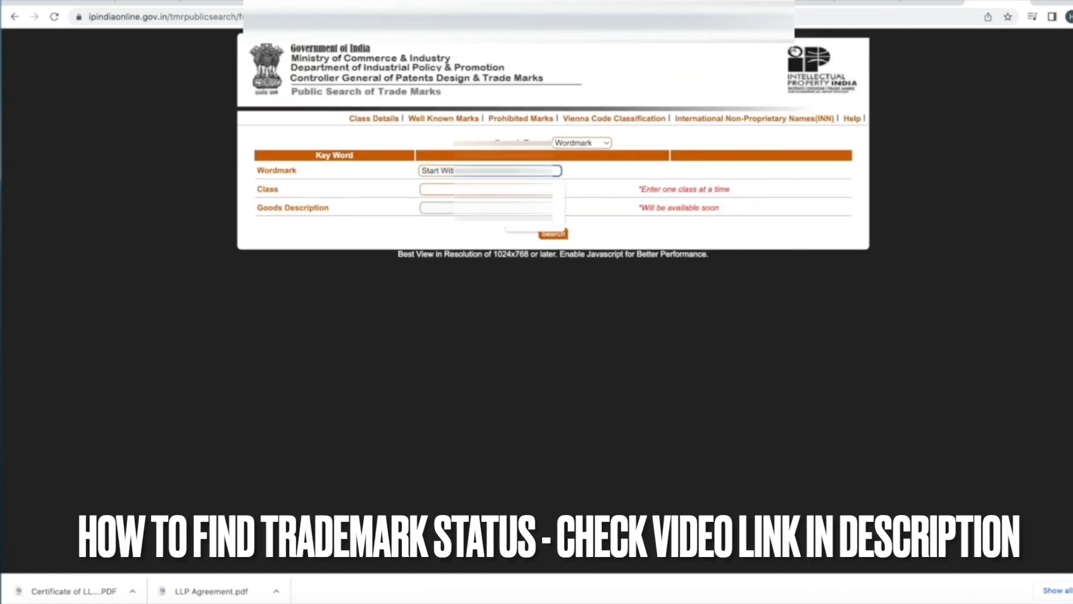
key(Tab)
text(14)
click(553, 234)
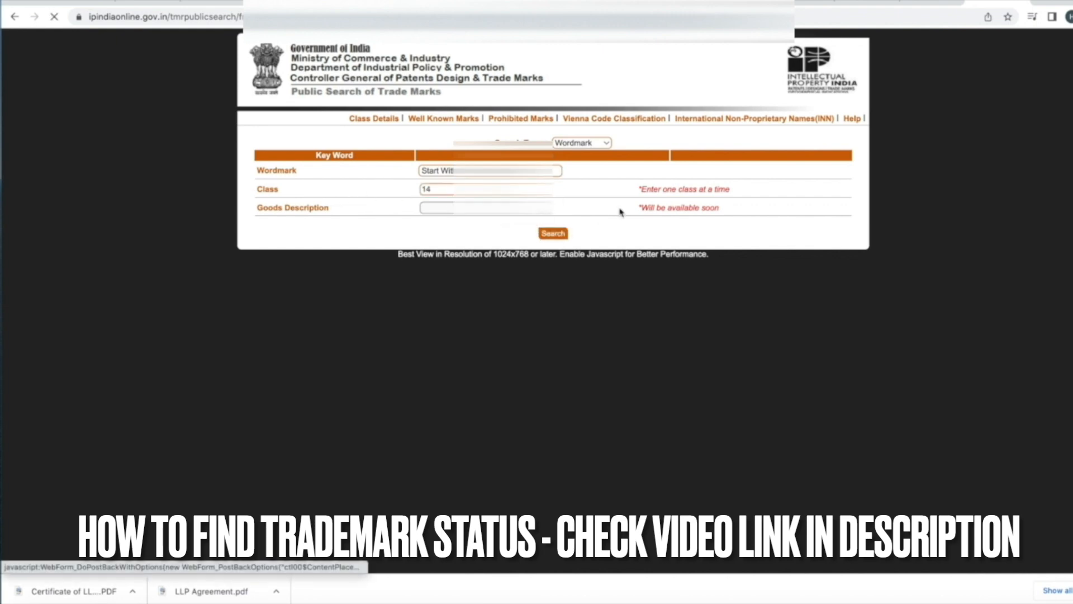